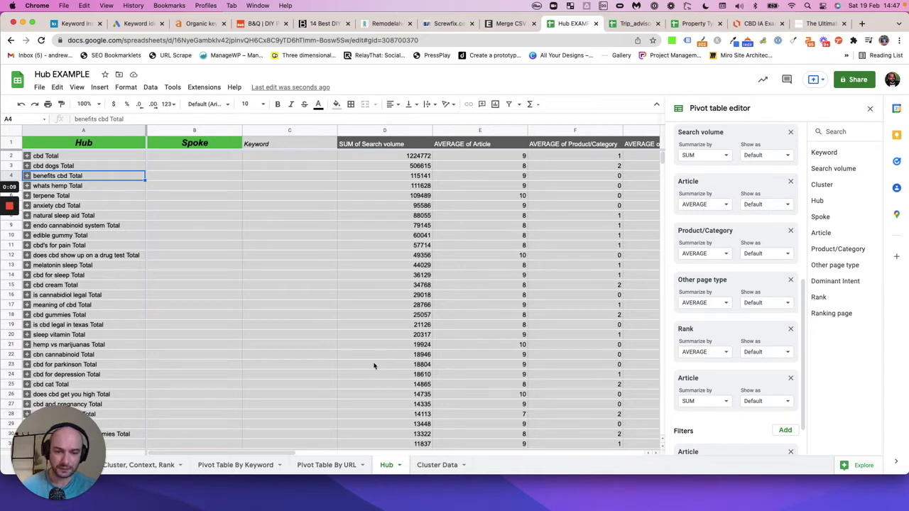
Go to the Pivot Table By Keyword sheet tab
left_click(245, 466)
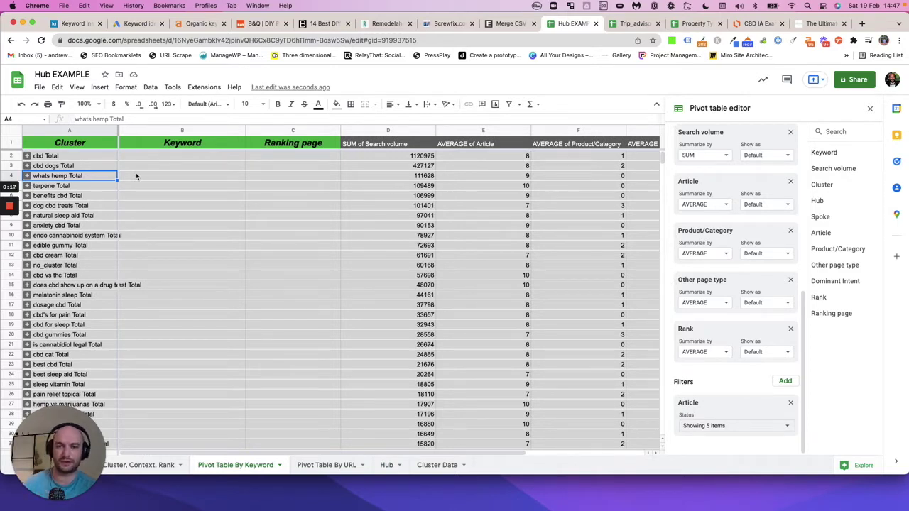
Expand the whats hemp cluster and select its keywords, such as hemp and weed and what is hemp used for
left_click(26, 175)
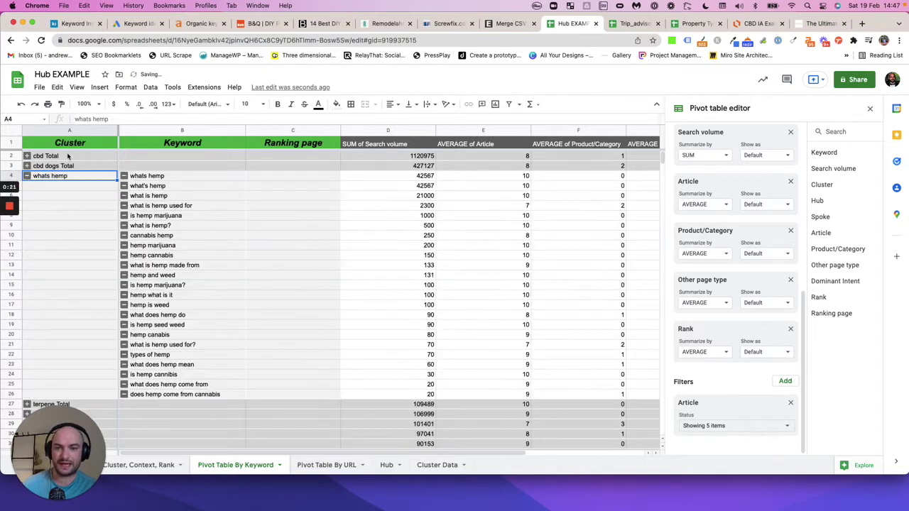
left_click_drag(152, 177, 148, 395)
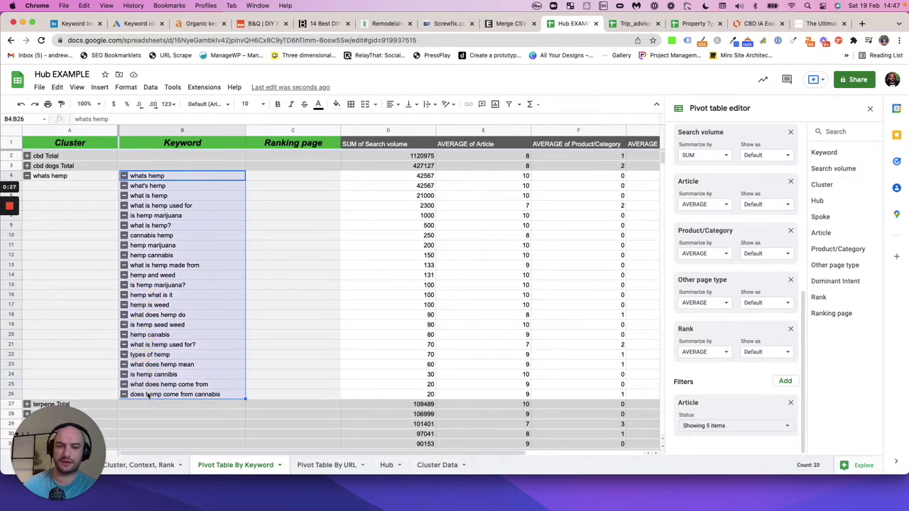
left_click(154, 278)
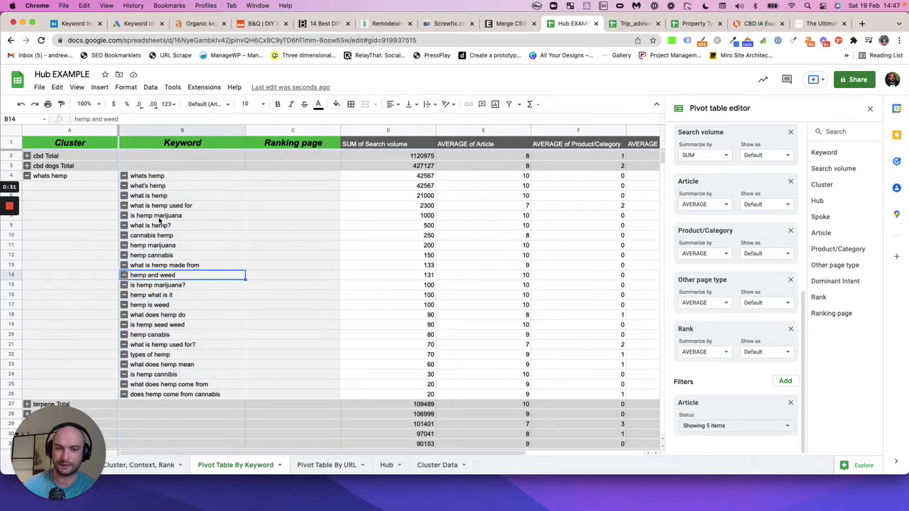
left_click(160, 208)
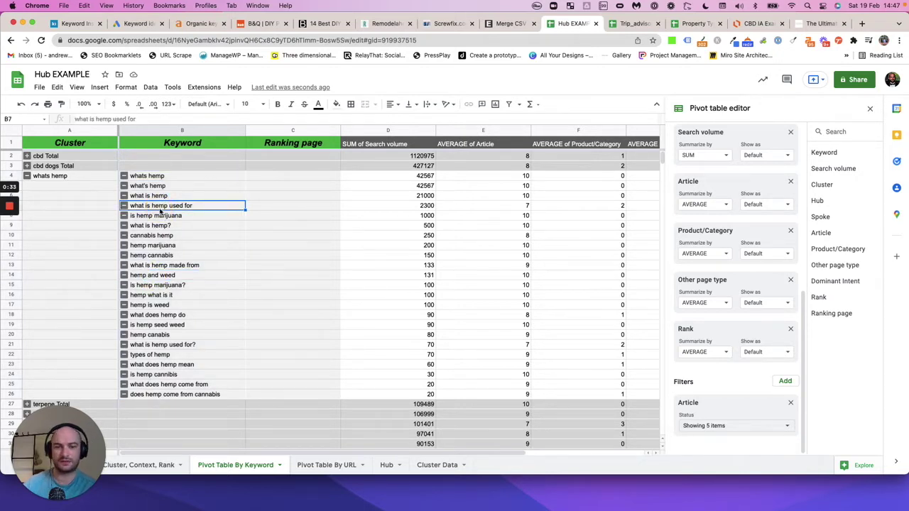
left_click_drag(169, 179, 154, 380)
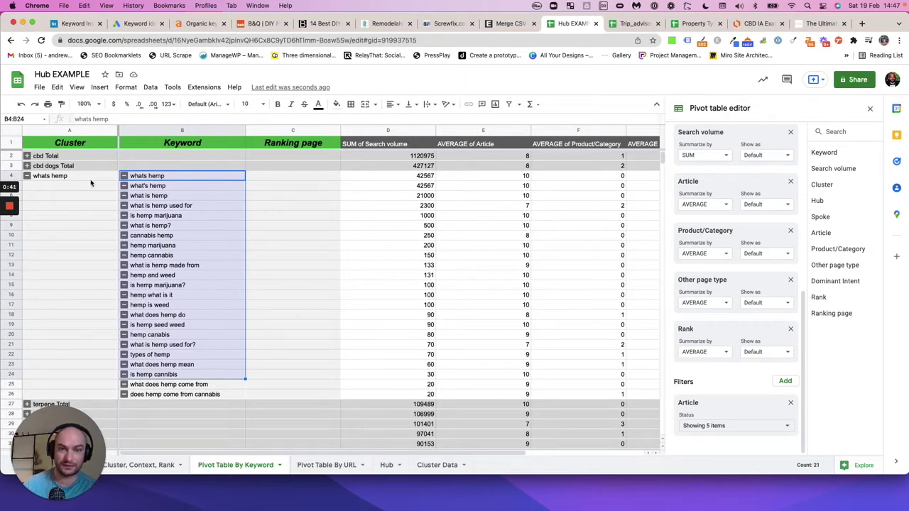
Pick out keywords what is hemp, what is hemp made from, what's hemp and is hemp cannibis
left_click(176, 197)
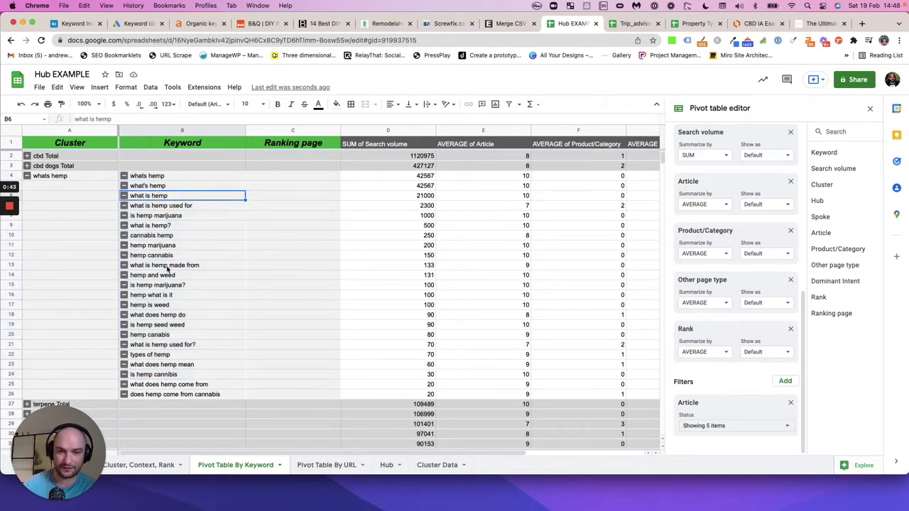
left_click(170, 267)
left_click(168, 189)
left_click(164, 375)
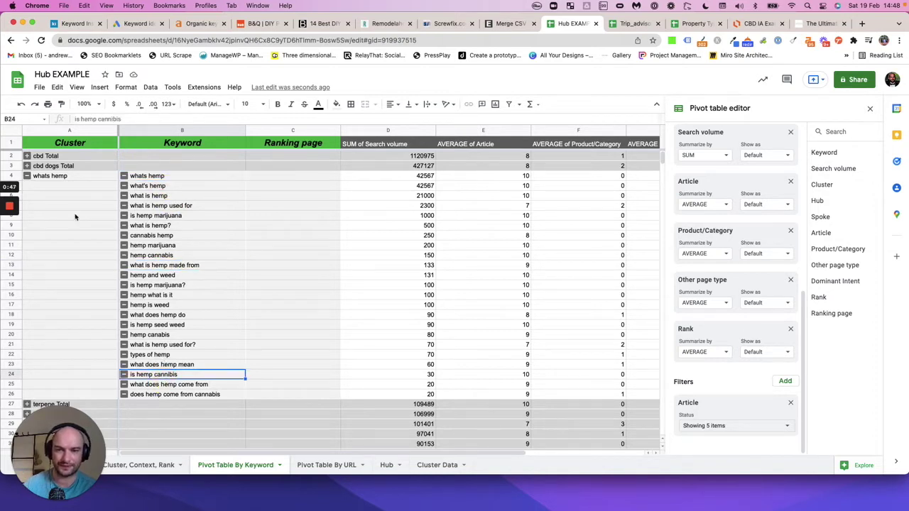
left_click(45, 180)
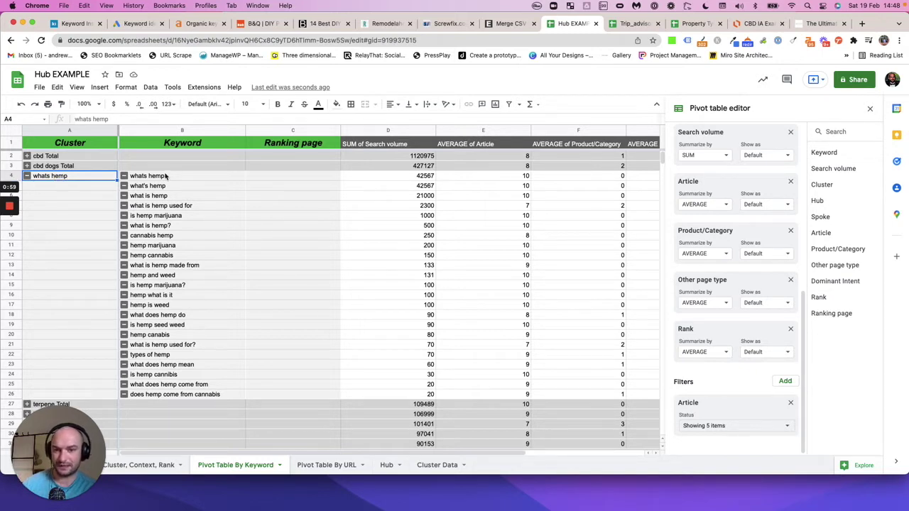
left_click_drag(168, 177, 165, 334)
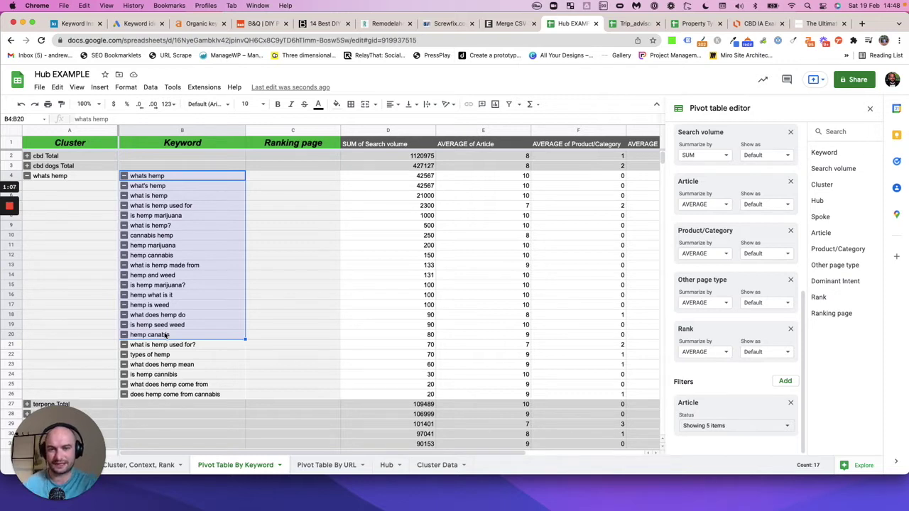
Collapse whats hemp and return to the Hub sheet after a quick look back at Pivot Table By Keyword
left_click(27, 177)
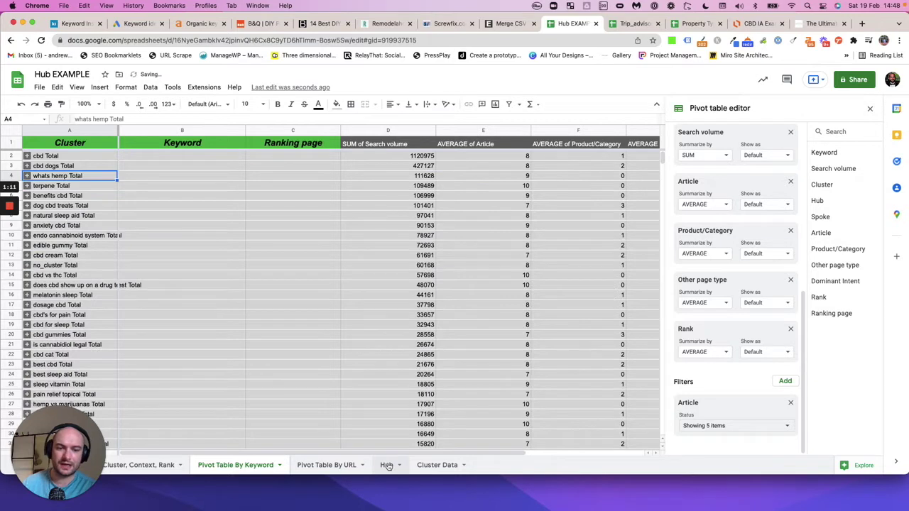
left_click(388, 466)
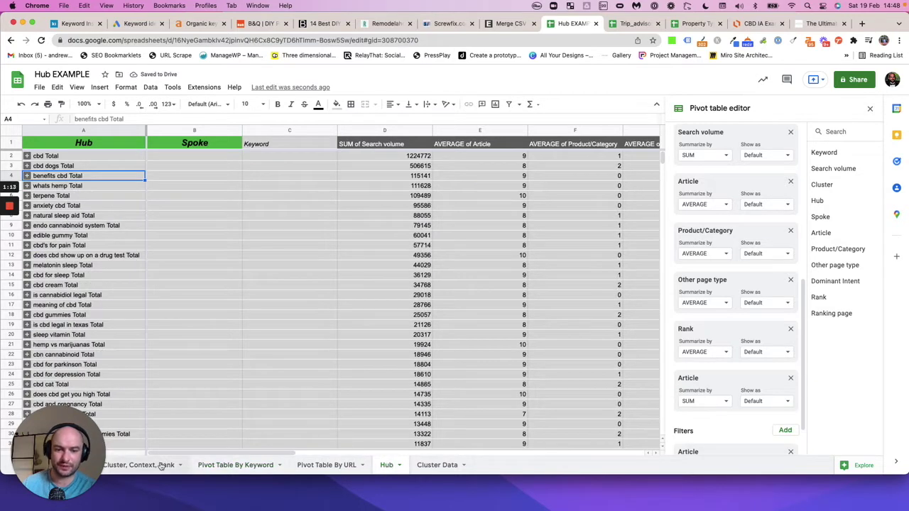
left_click(234, 465)
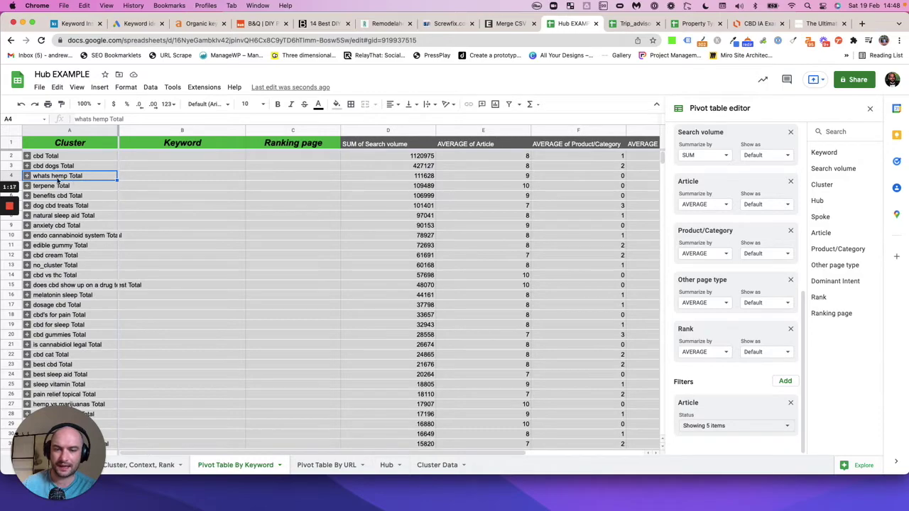
scroll(81, 219, "down", 18)
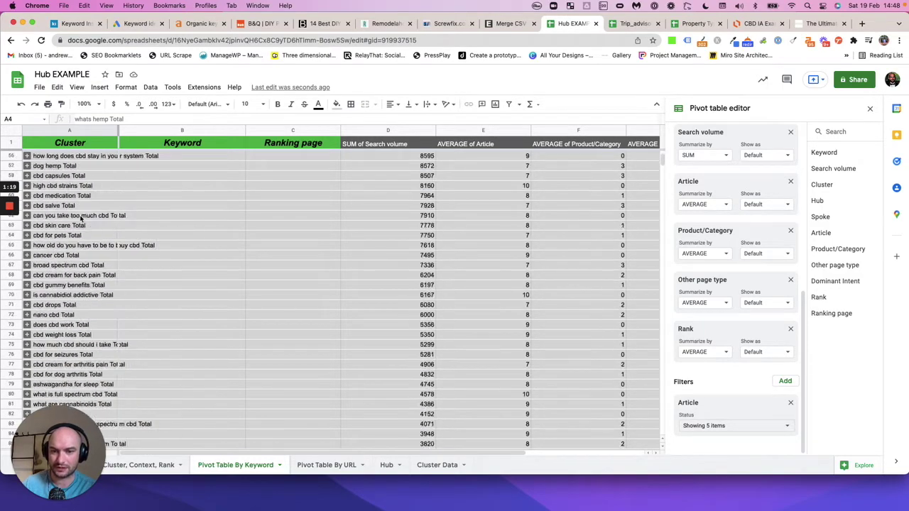
scroll(81, 219, "up", 18)
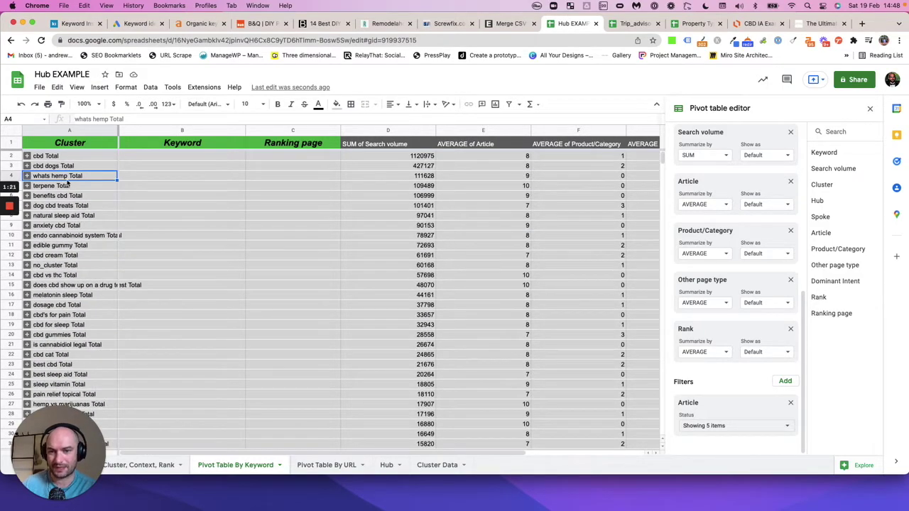
left_click(386, 467)
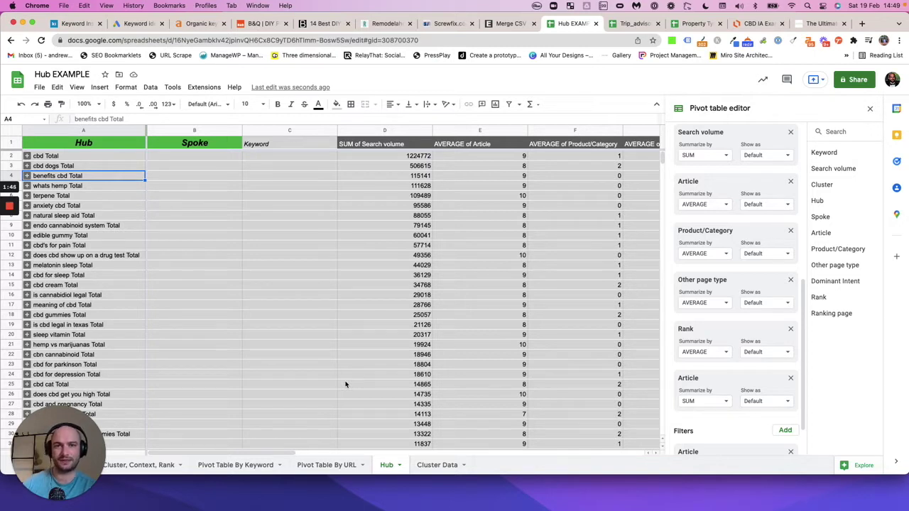
left_click(54, 26)
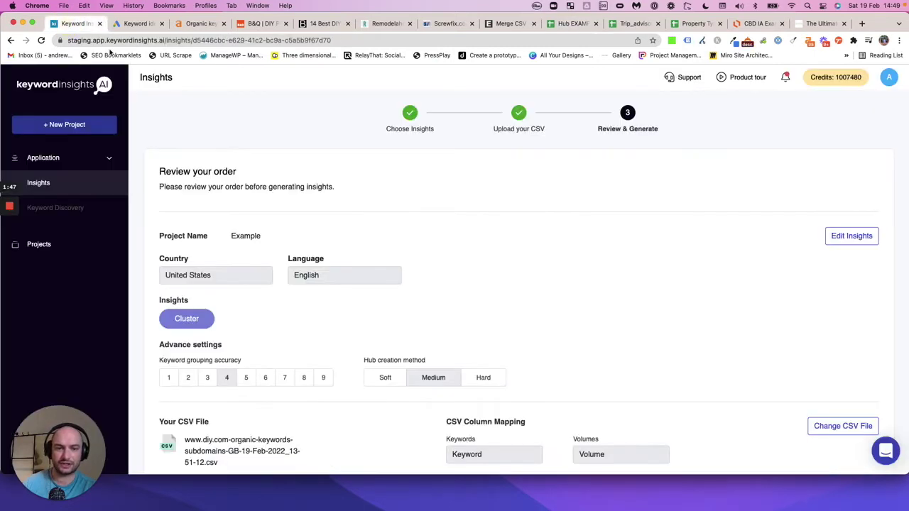
left_click(483, 378)
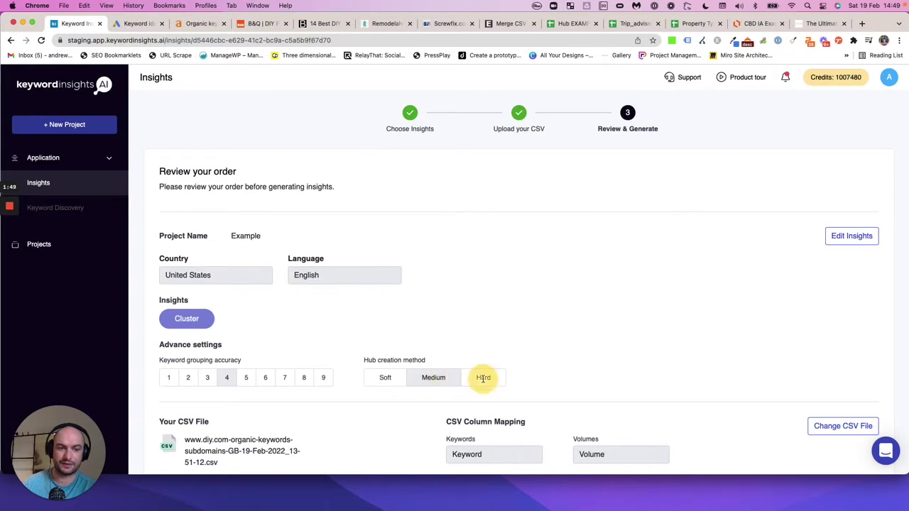
left_click(430, 378)
left_click_drag(450, 378, 420, 380)
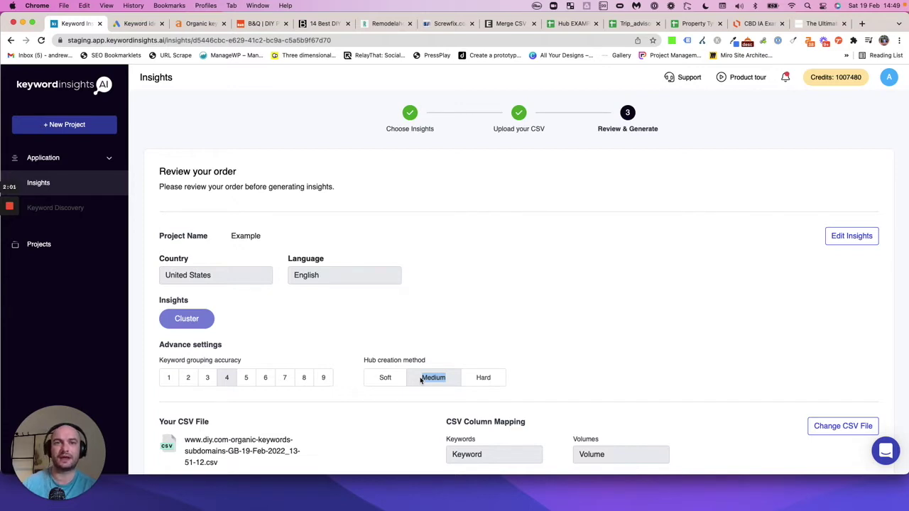
left_click(474, 383)
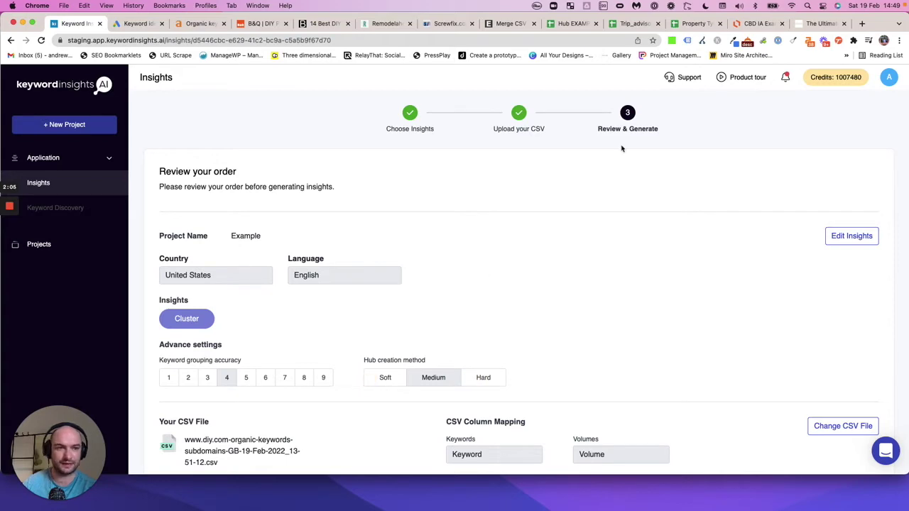
left_click(567, 25)
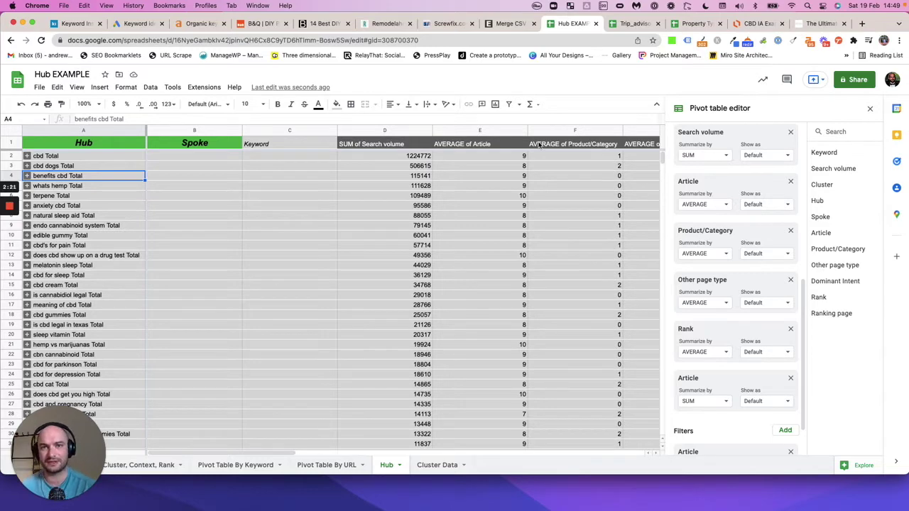
scroll(435, 176, "right", 5)
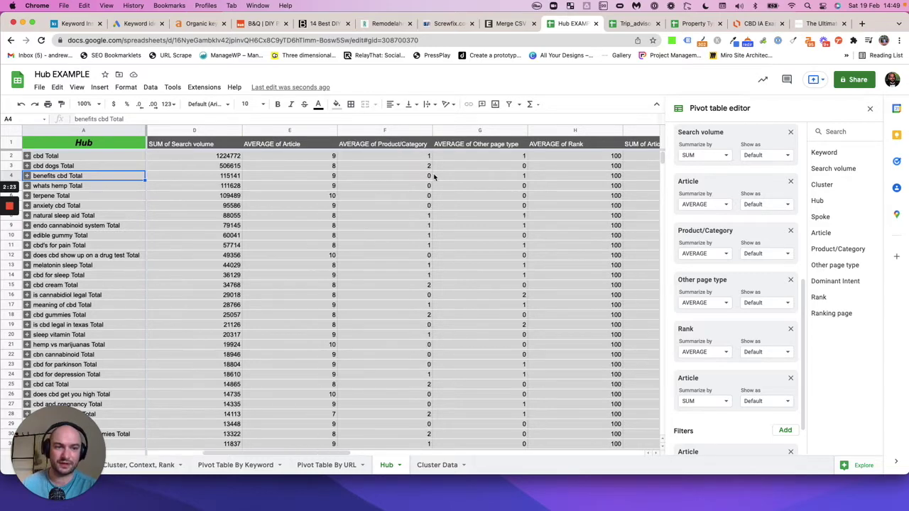
left_click(395, 159)
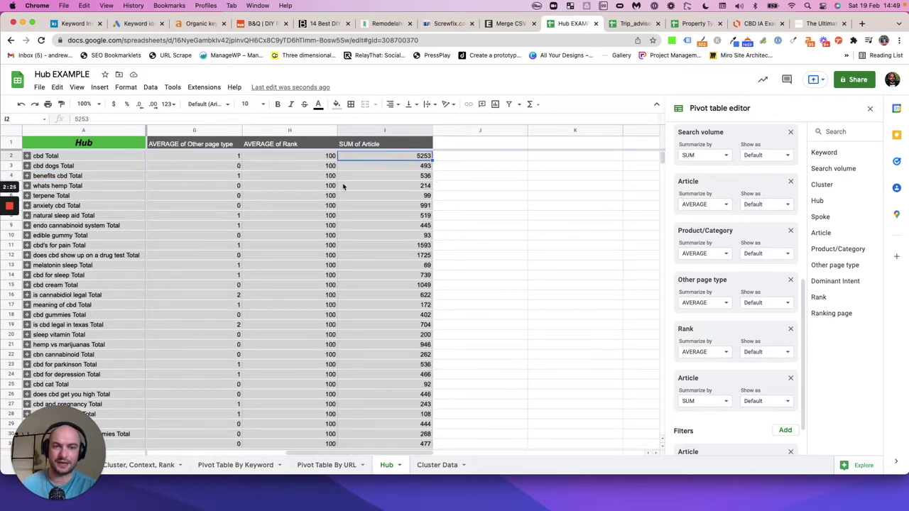
scroll(343, 187, "left", 5)
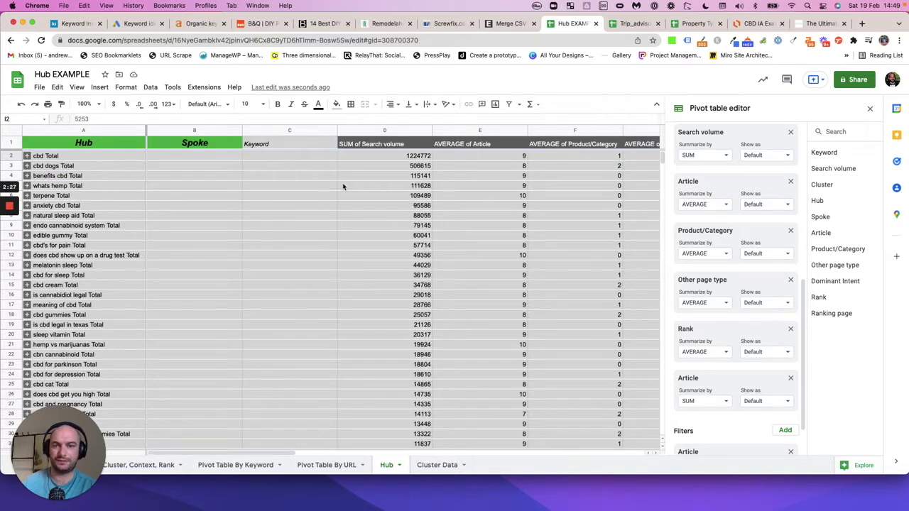
left_click(26, 175)
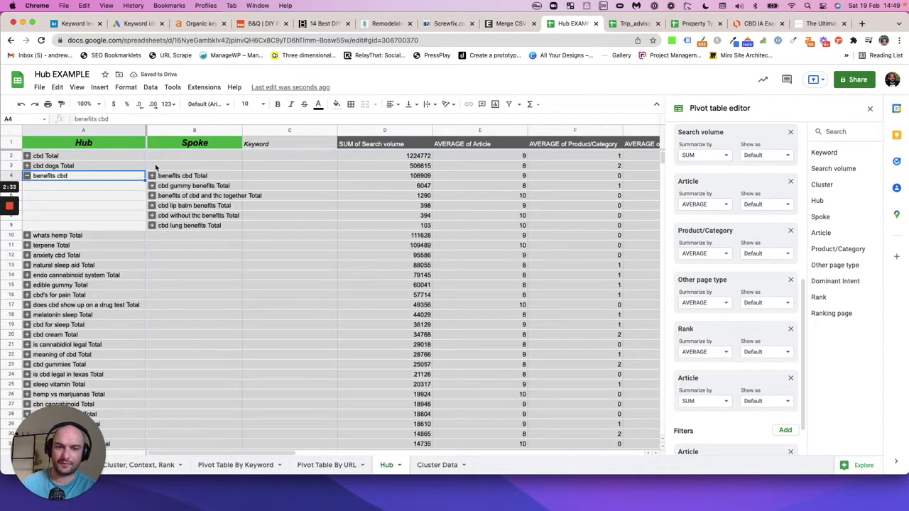
Inspect the benefits cbd hub's spokes and the empty Keyword cells beside them
left_click(304, 186)
left_click(260, 177)
left_click(256, 193)
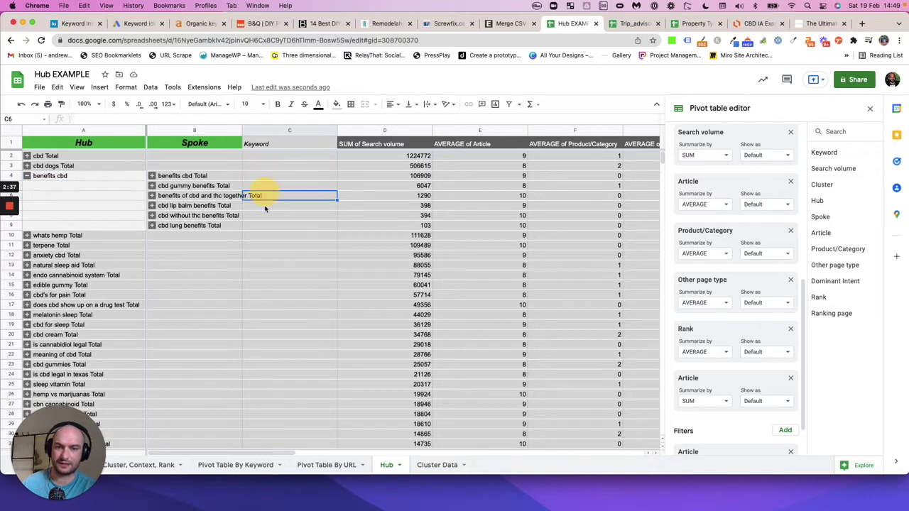
left_click(264, 225)
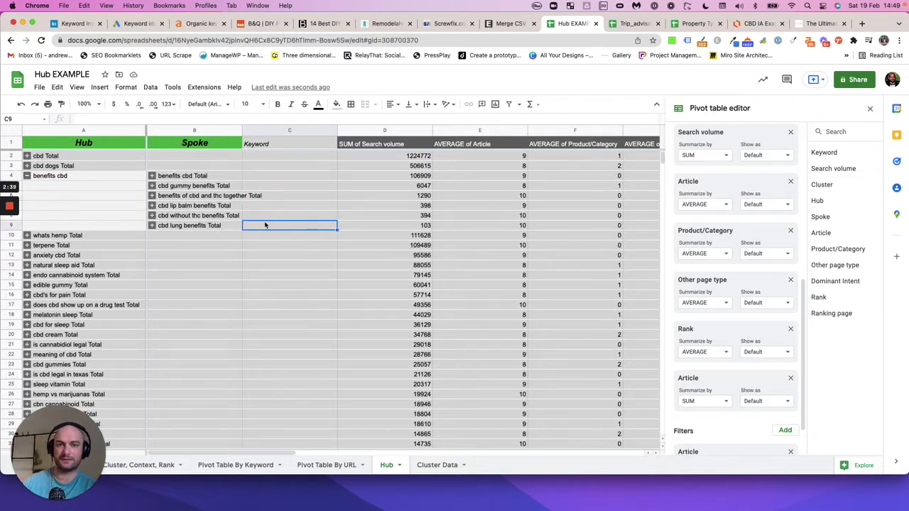
left_click(199, 179)
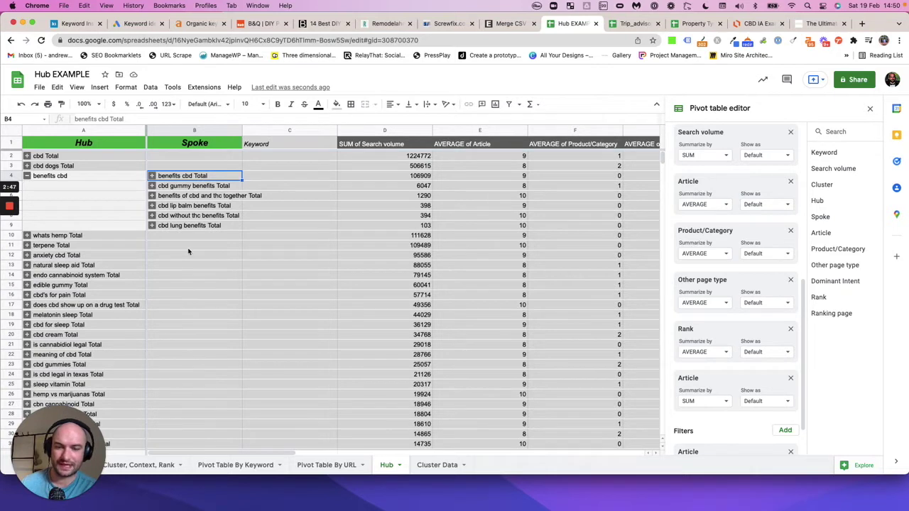
left_click(87, 179)
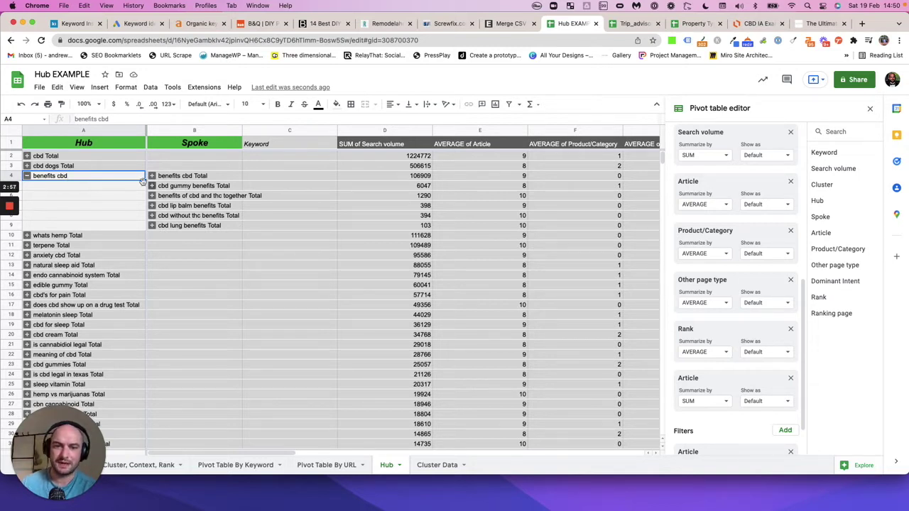
left_click_drag(180, 180, 174, 226)
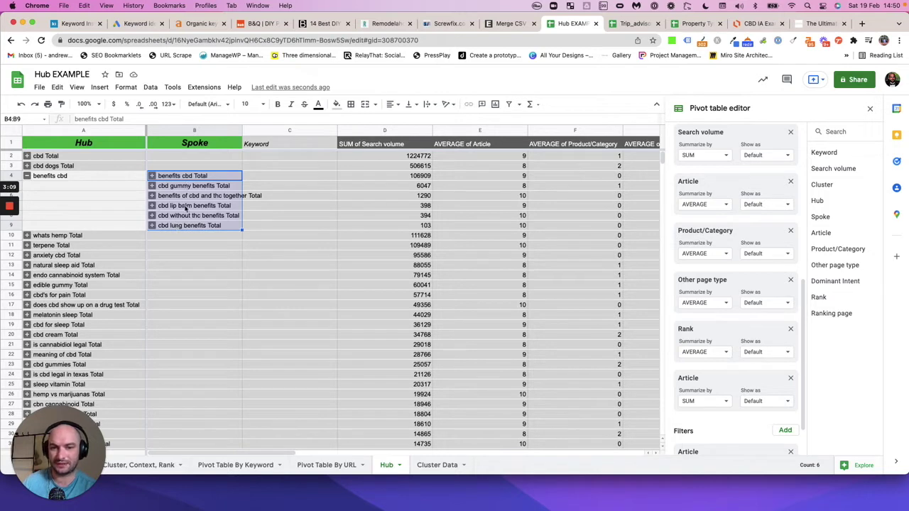
left_click(97, 177)
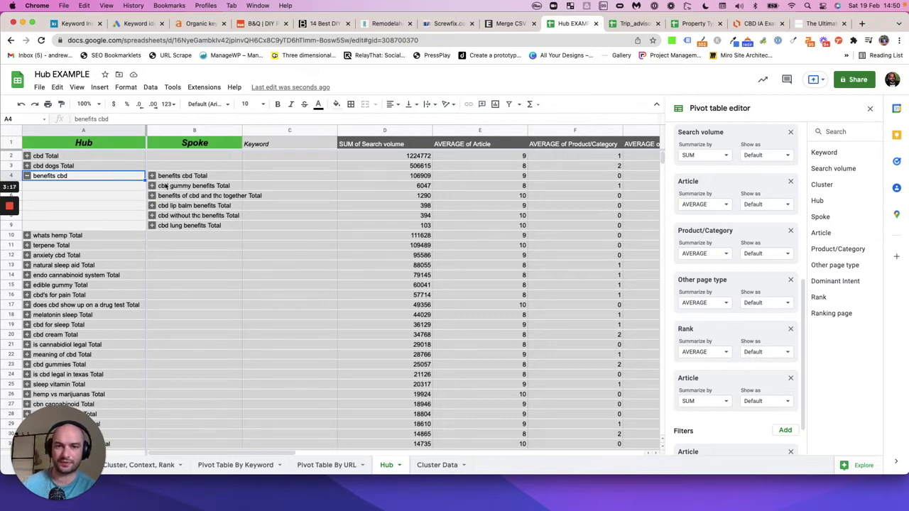
scroll(762, 364, "down", 2)
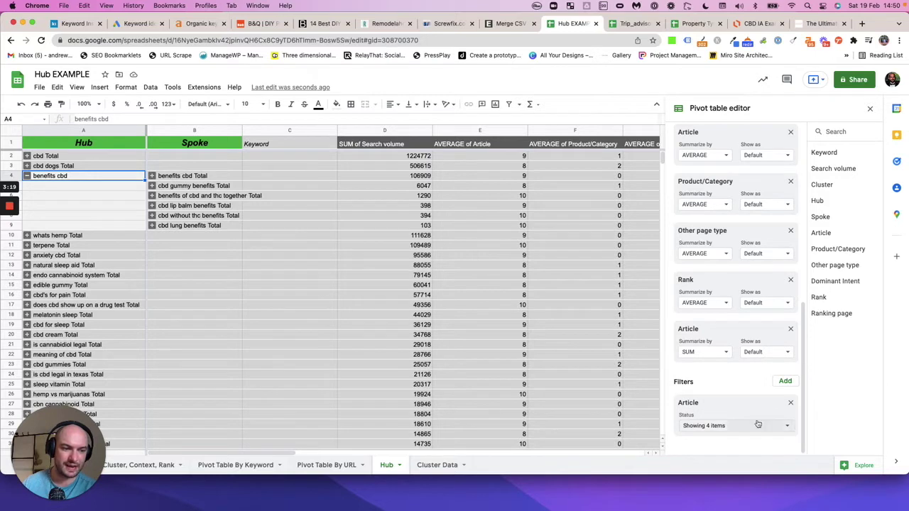
Remove the existing Article filter and collapse the benefits cbd hub
left_click(791, 403)
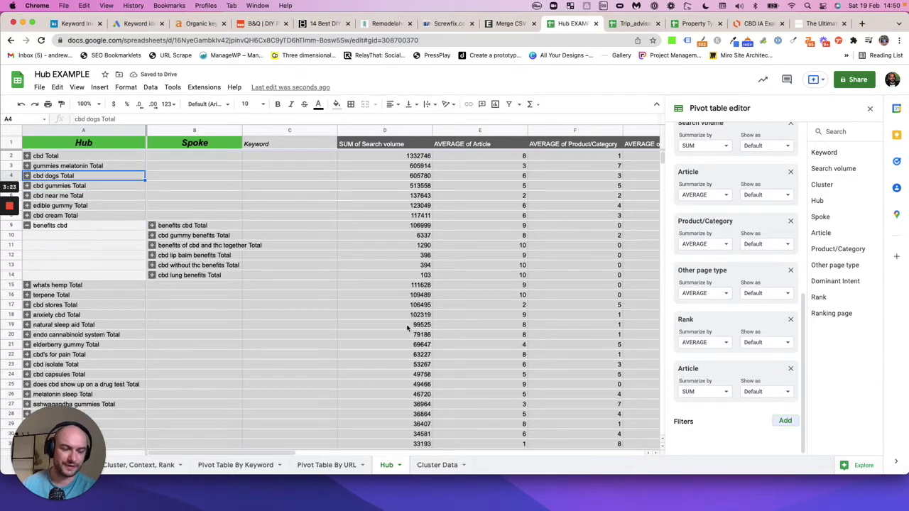
left_click(31, 227)
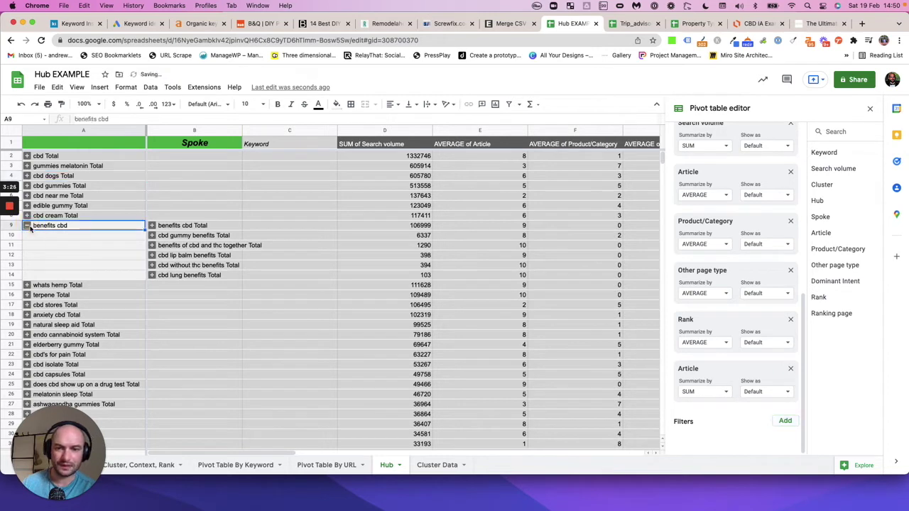
left_click(27, 225)
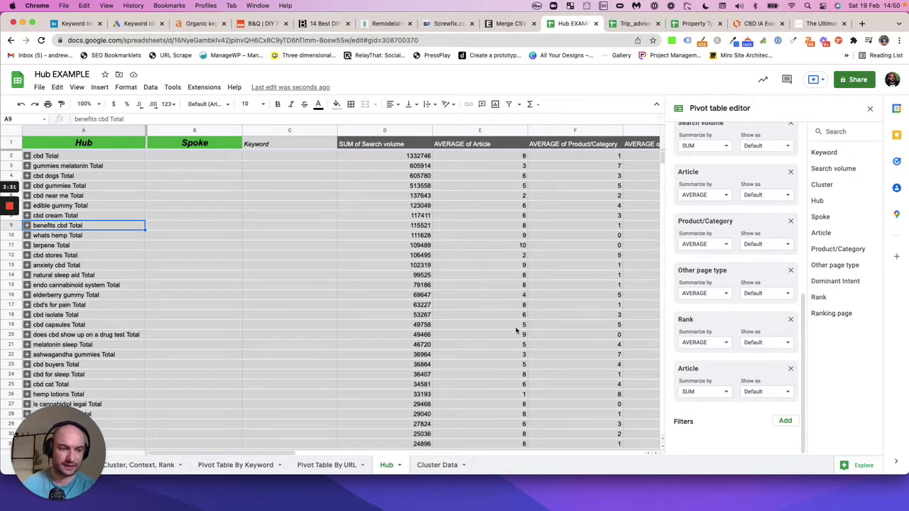
Add a new Article filter and clear all its values
left_click(785, 422)
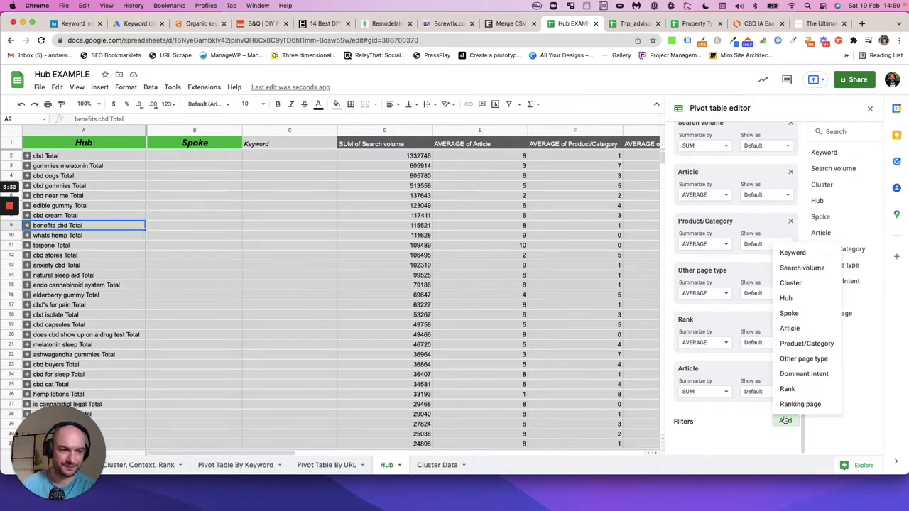
left_click(793, 329)
scroll(766, 375, "down", 1)
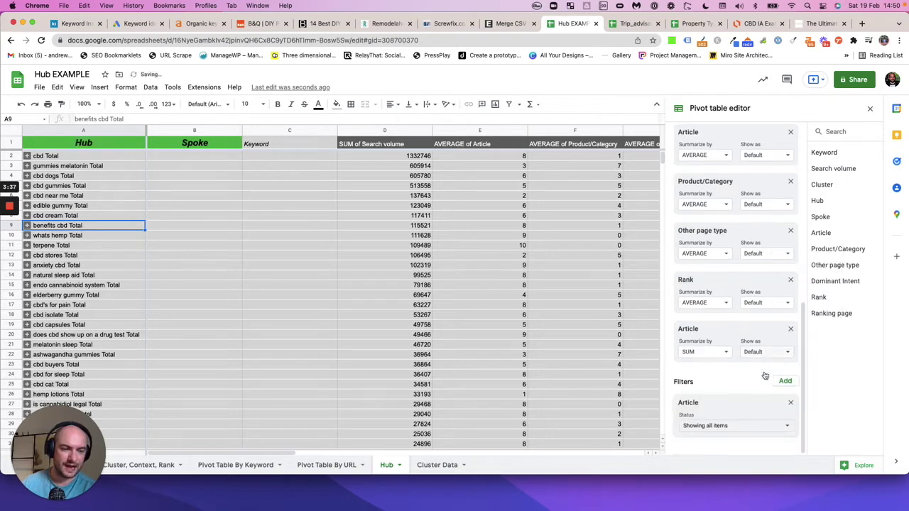
left_click(764, 426)
left_click(725, 341)
scroll(728, 404, "down", 3)
Include only Article values 10, 9, 8 and 7 and apply the filter
left_click(728, 426)
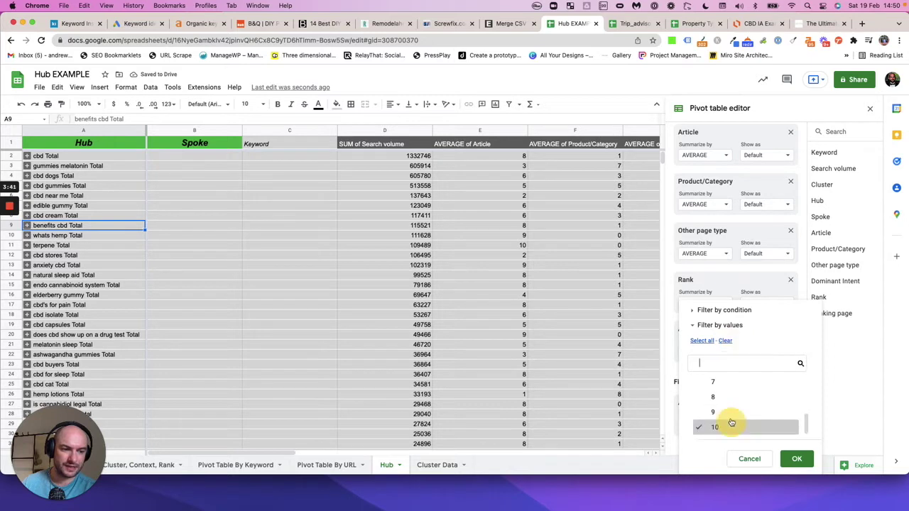
left_click(726, 412)
left_click(726, 398)
scroll(721, 394, "up", 1)
left_click(715, 392)
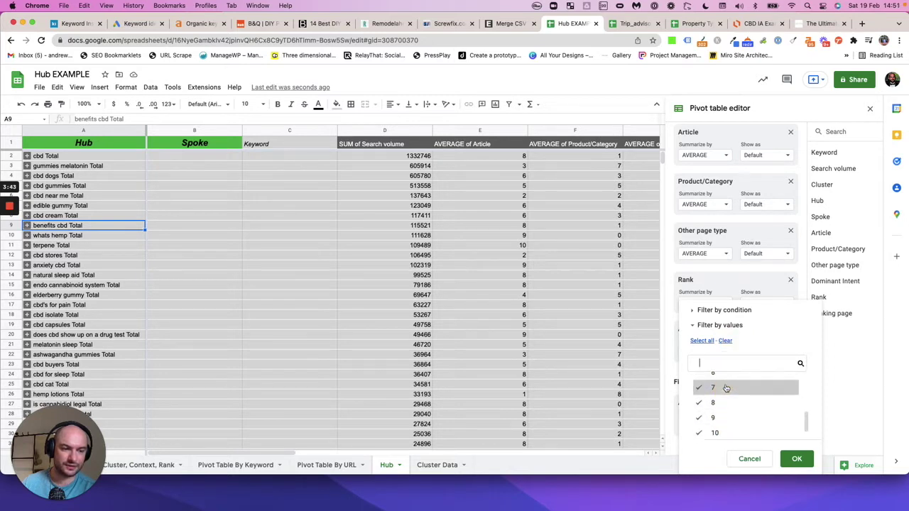
left_click(796, 460)
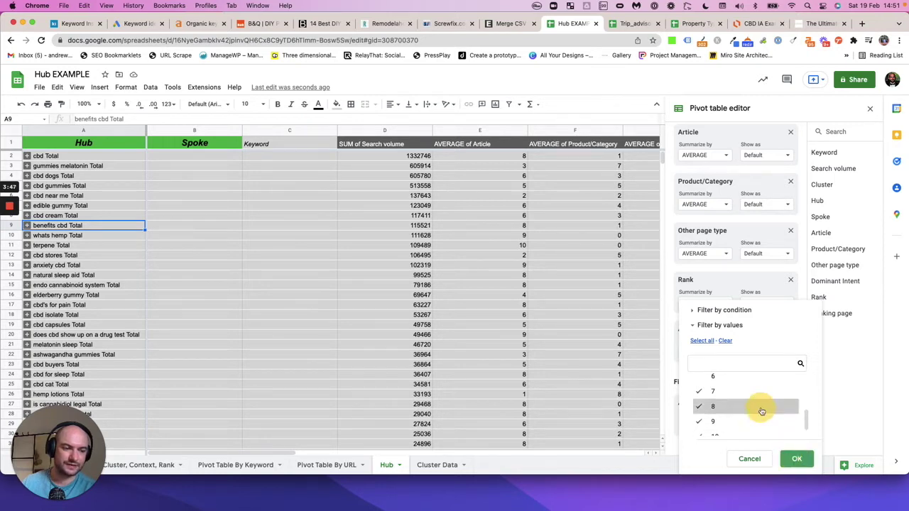
left_click(797, 460)
left_click(797, 460)
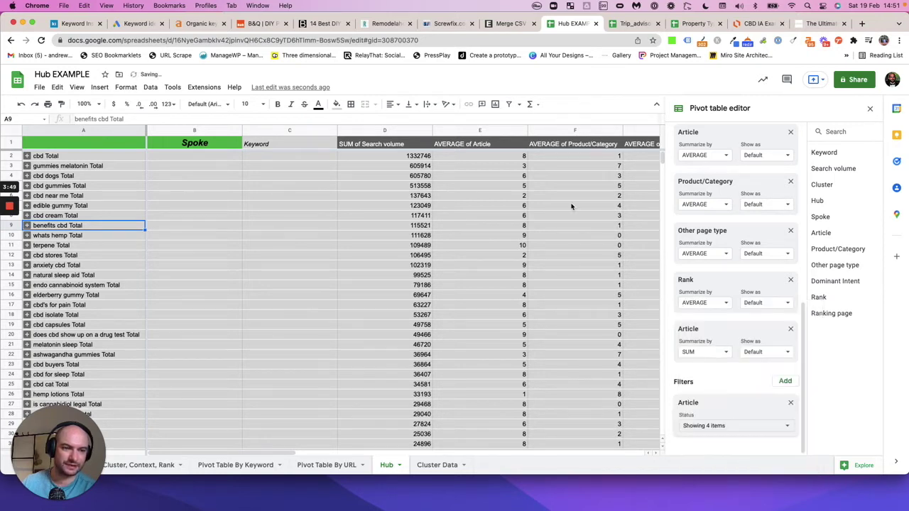
left_click(557, 147)
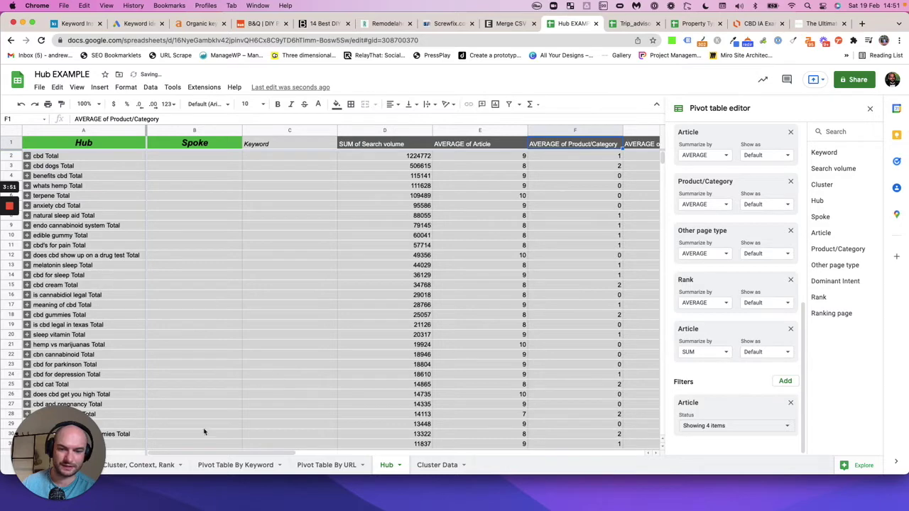
left_click(150, 465)
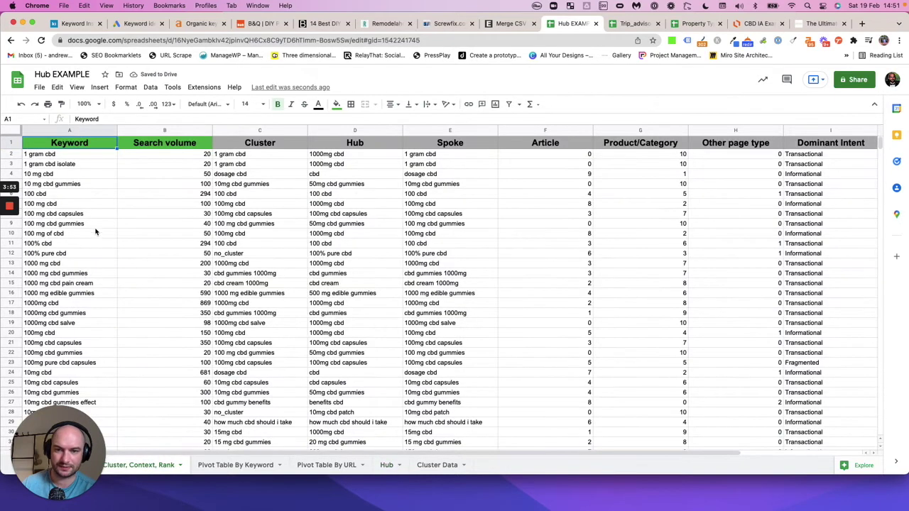
left_click(68, 156)
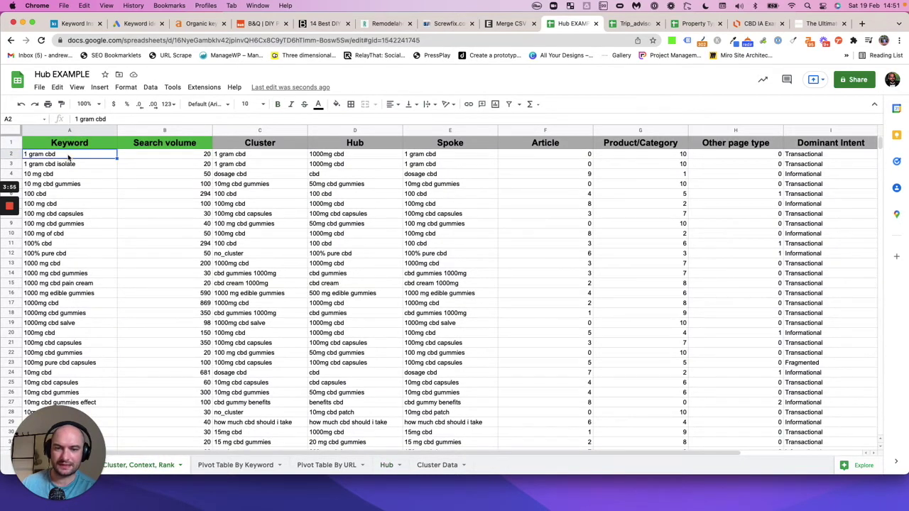
left_click(554, 157)
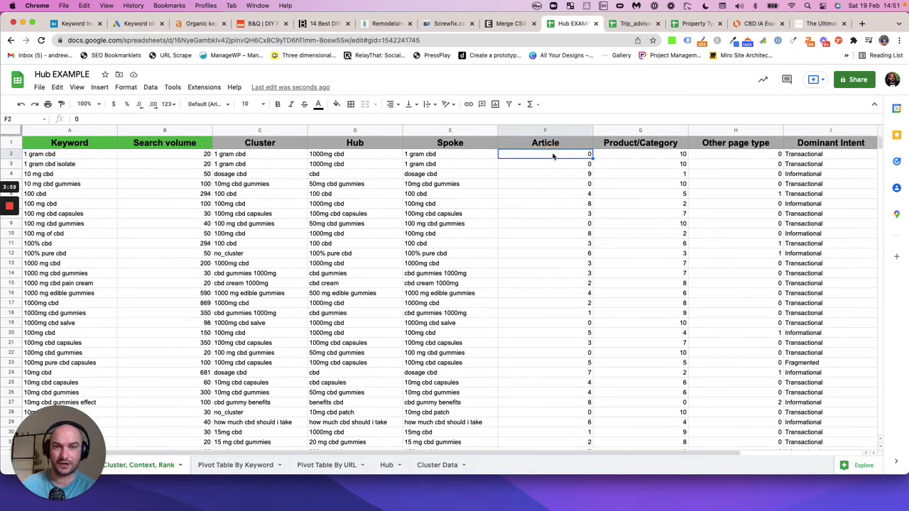
left_click(618, 155)
left_click(53, 155)
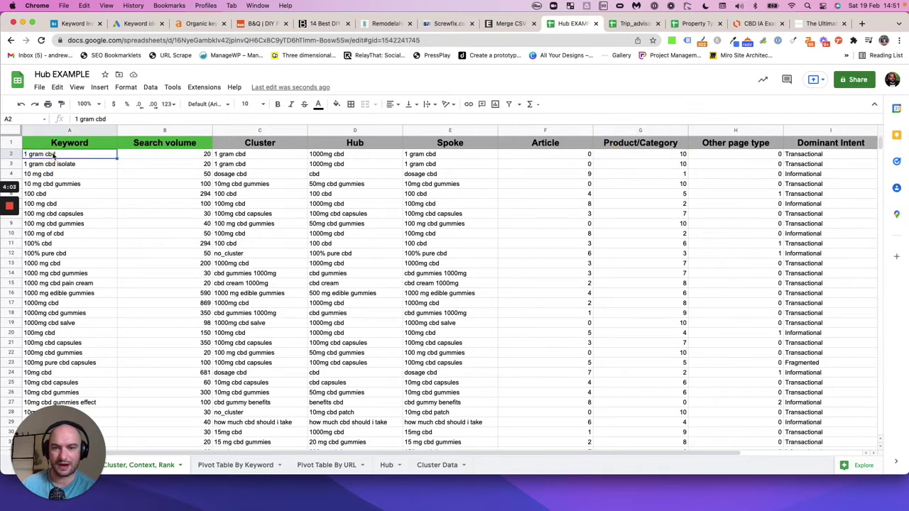
left_click(628, 155)
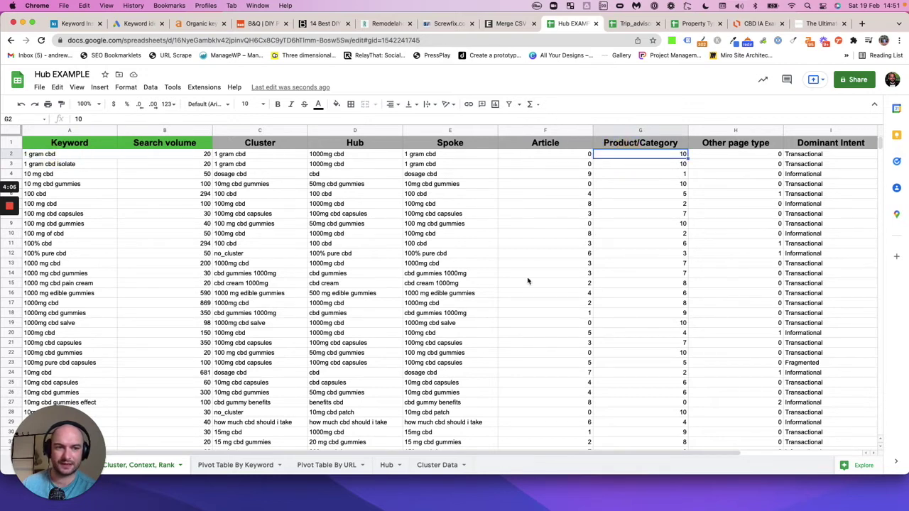
scroll(528, 280, "down", 2)
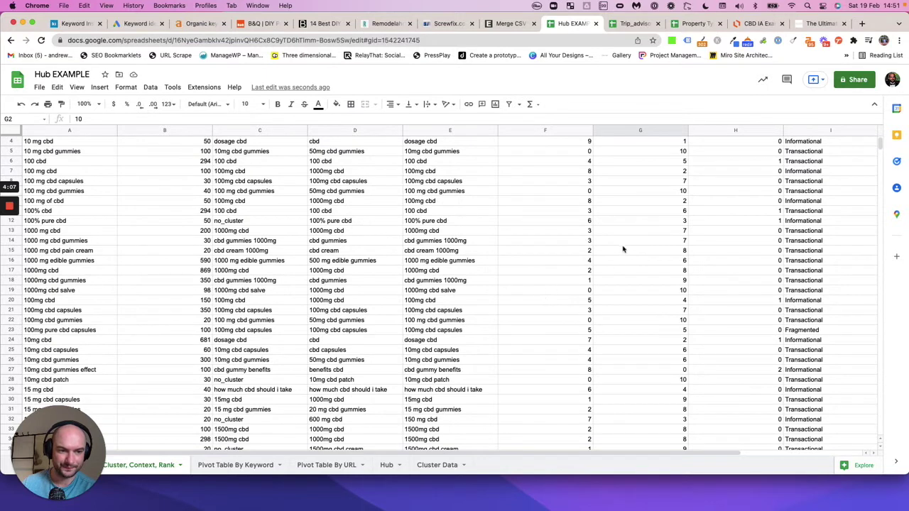
left_click(69, 232)
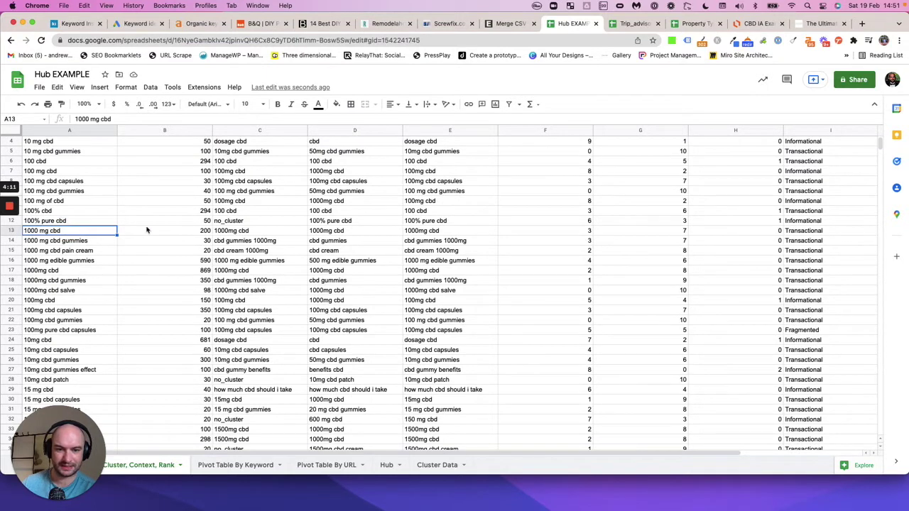
left_click(561, 231)
scroll(561, 231, "up", 2)
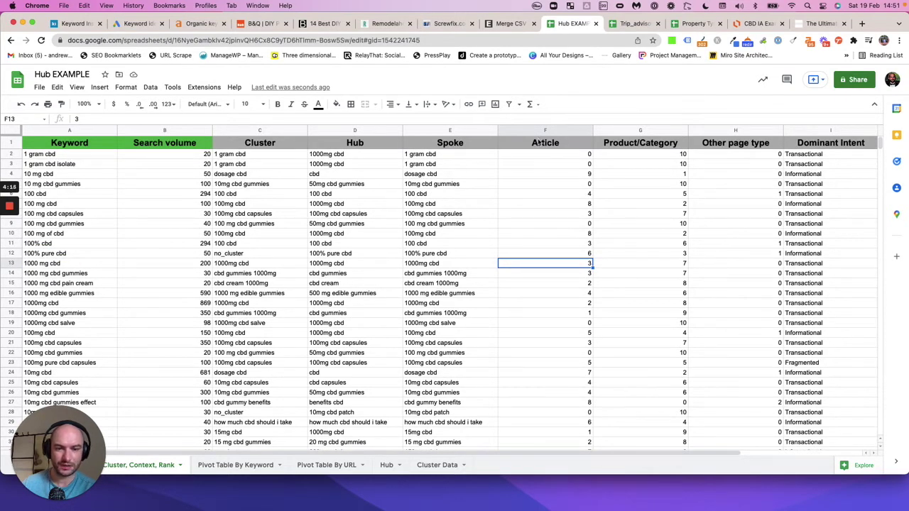
left_click(681, 268)
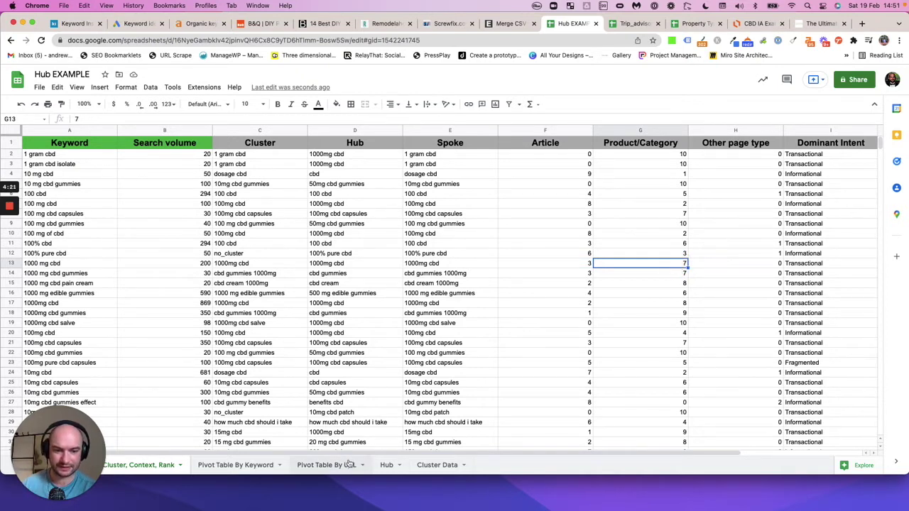
left_click(386, 466)
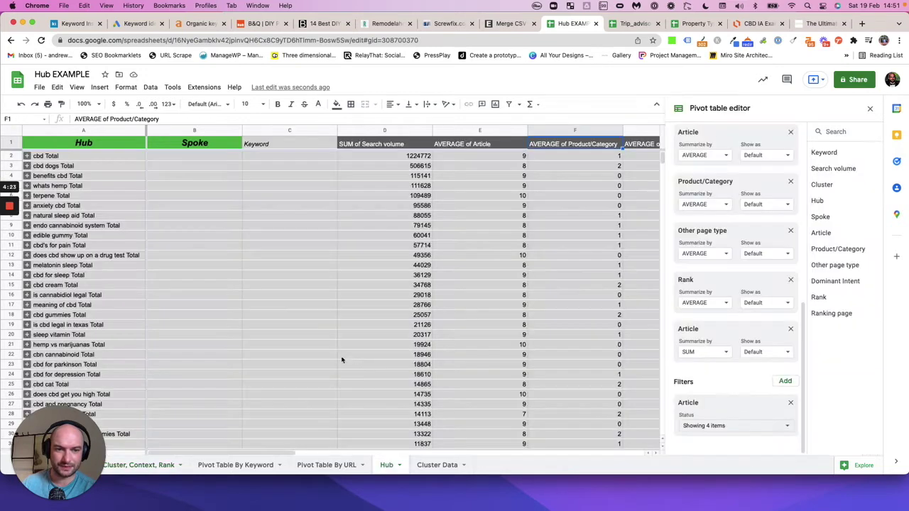
left_click(723, 428)
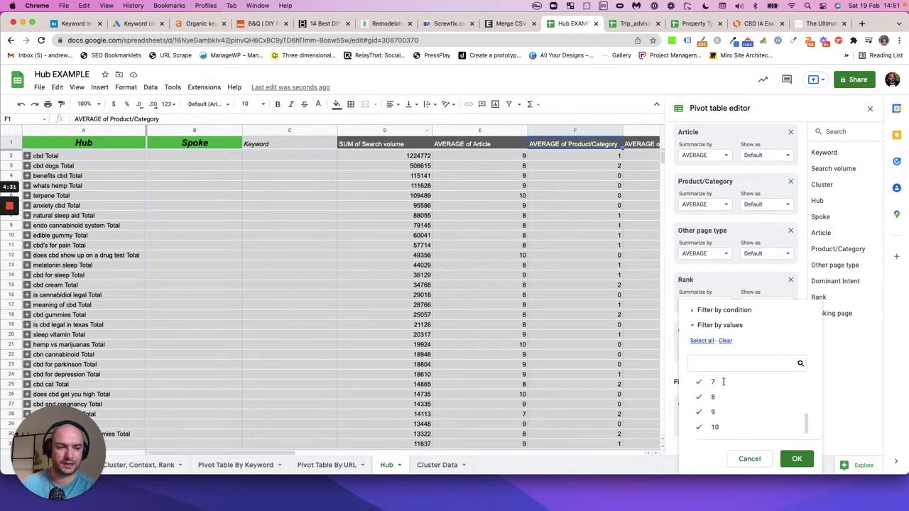
left_click(797, 459)
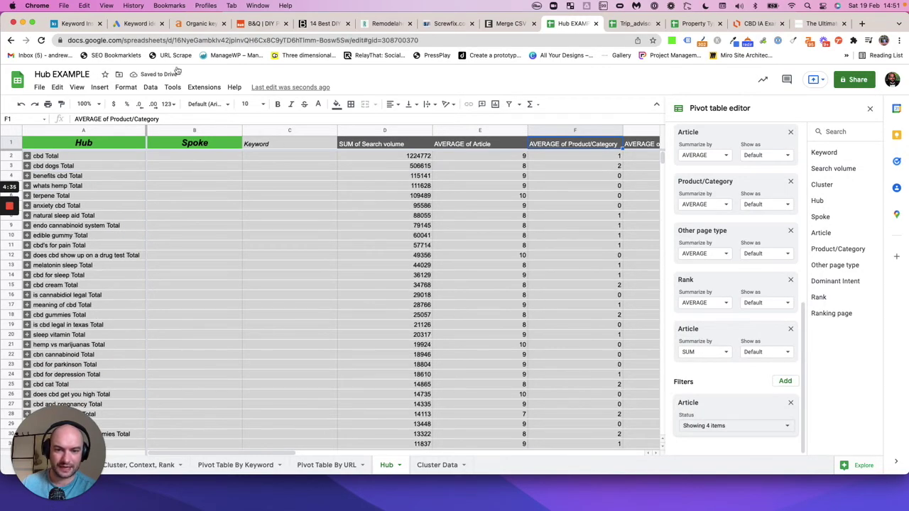
scroll(244, 313, "down", 15)
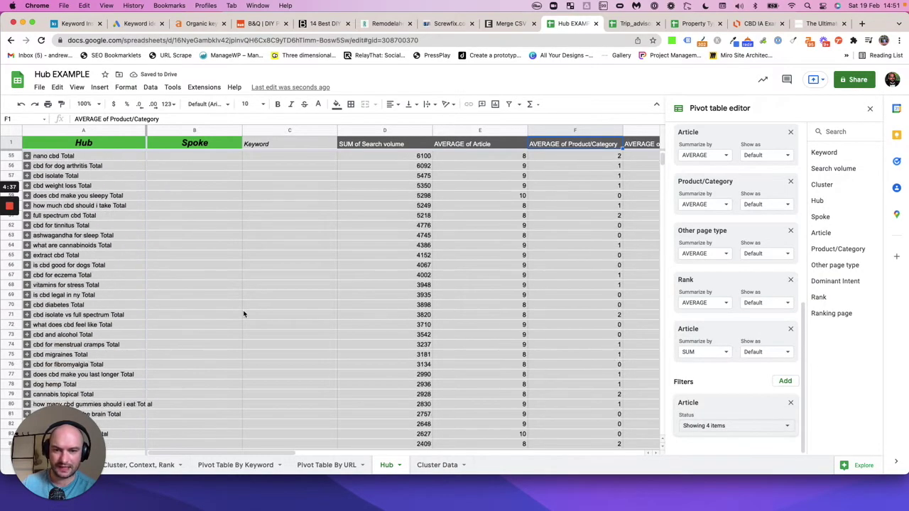
scroll(243, 310, "up", 15)
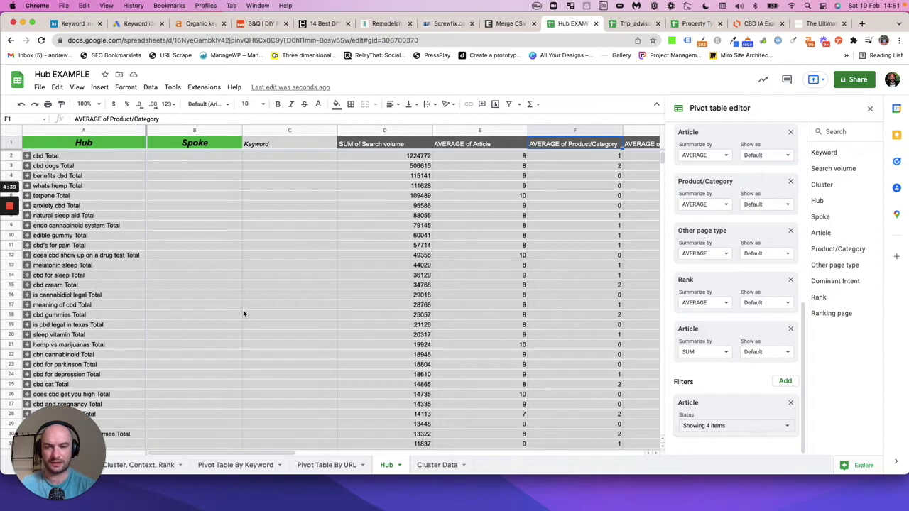
Expand the benefits cbd spoke and check the Article score of the benefits cbd keyword
left_click(27, 178)
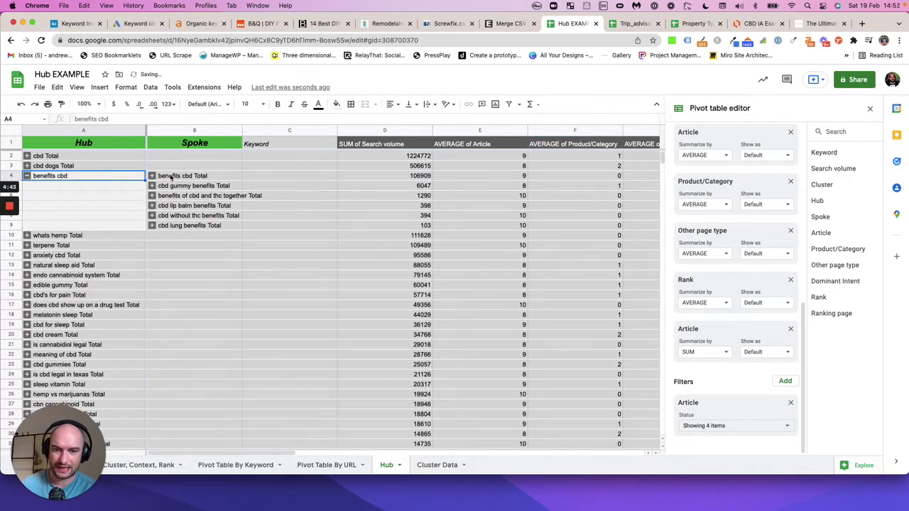
left_click(152, 176)
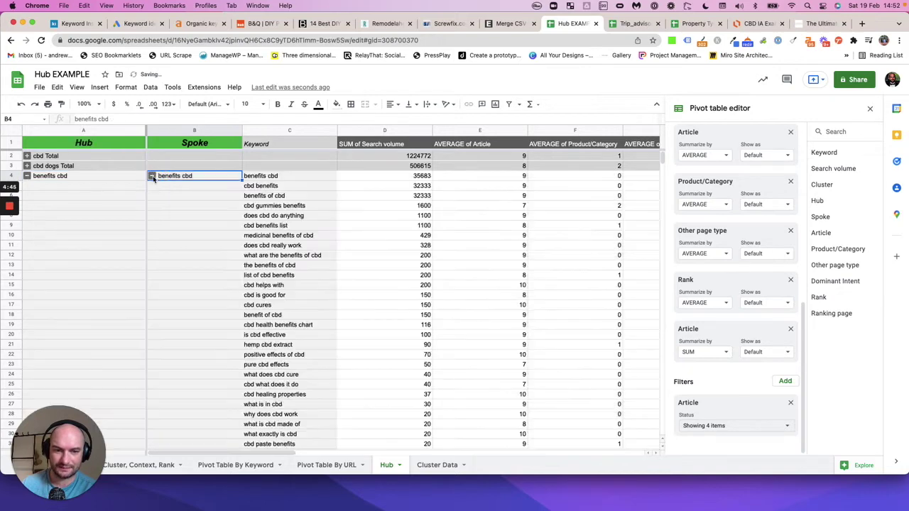
scroll(274, 227, "down", 1)
scroll(273, 227, "up", 2)
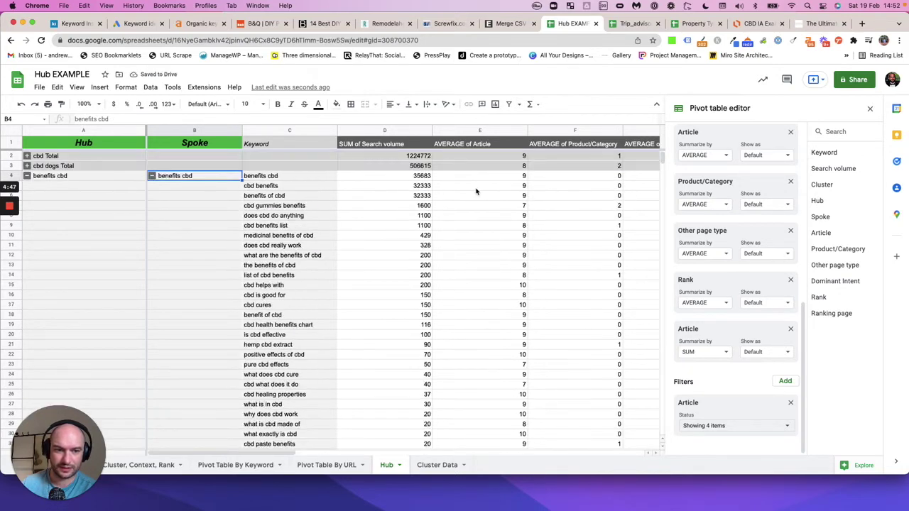
left_click(496, 186)
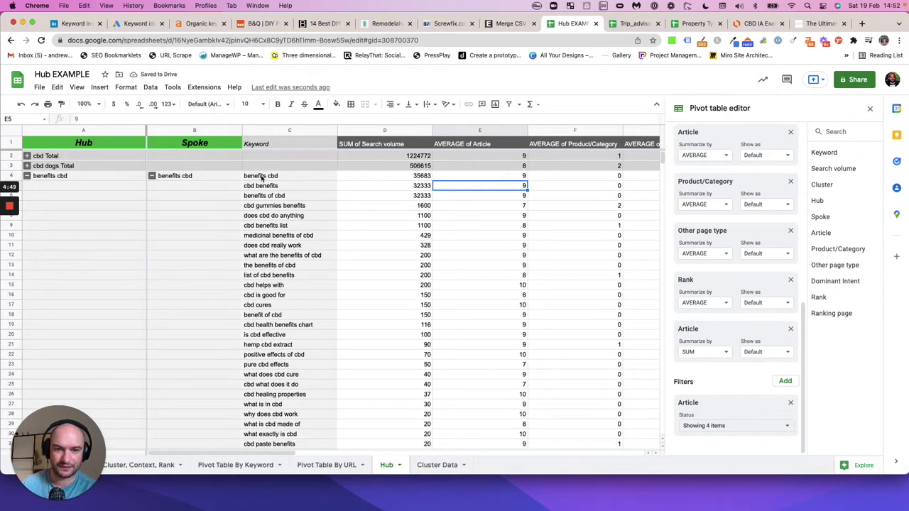
left_click(263, 177)
left_click(478, 177)
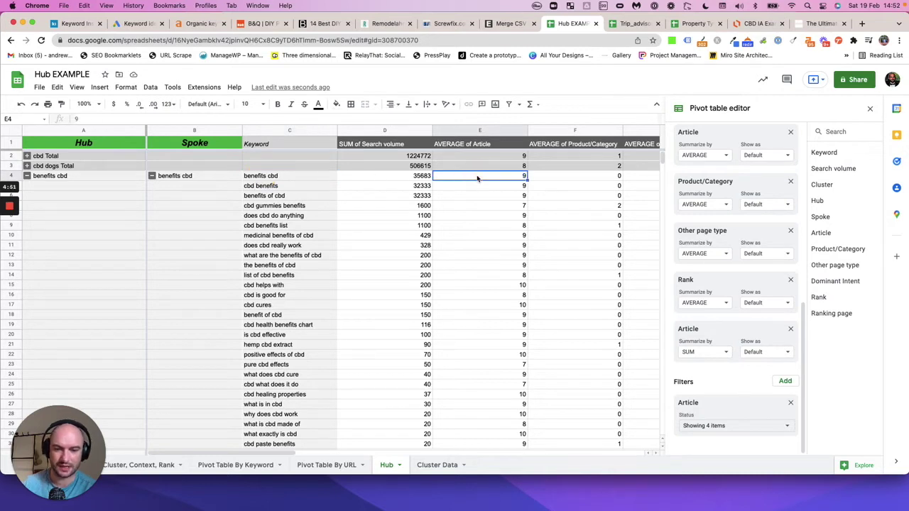
Collapse the benefits cbd spoke's keyword rows and select the hub name
left_click(151, 177)
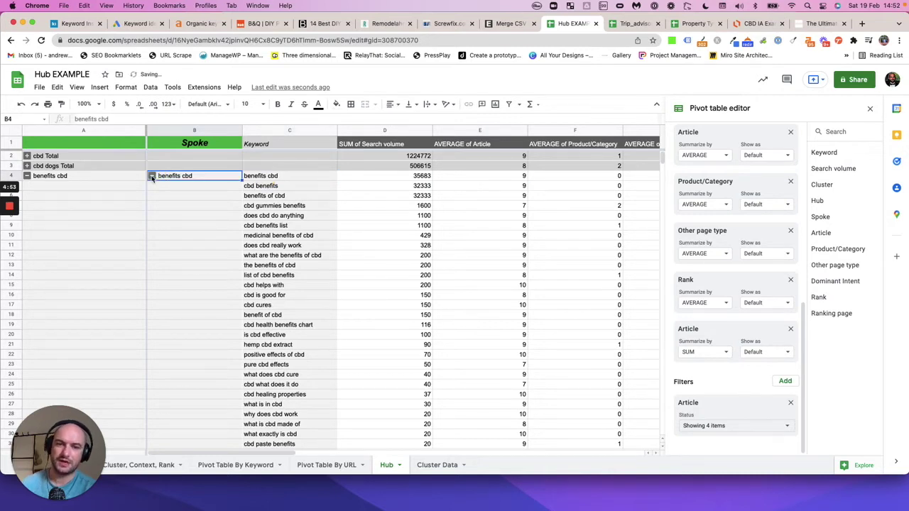
left_click(89, 177)
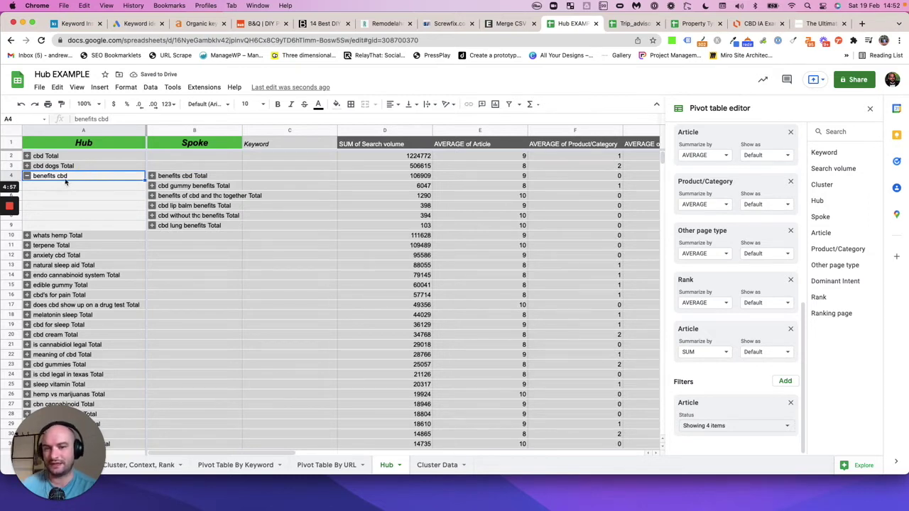
left_click_drag(109, 118, 72, 119)
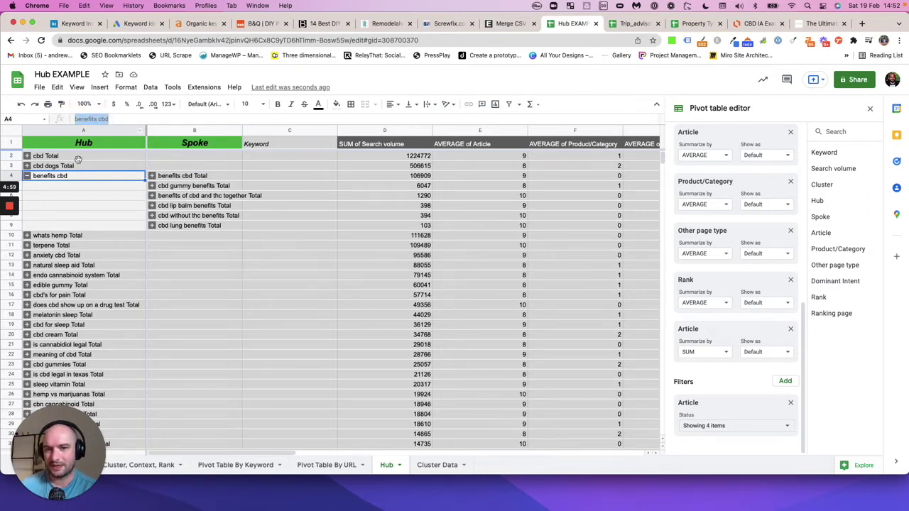
left_click(80, 179)
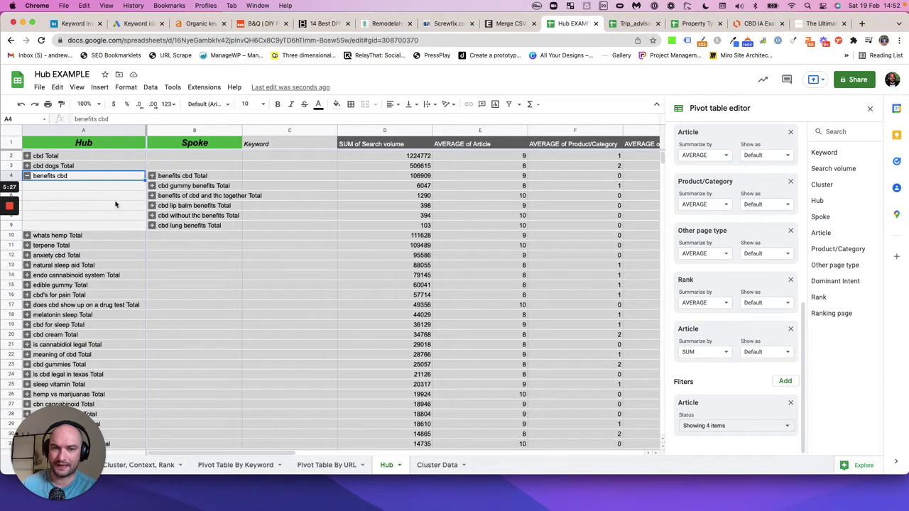
Review spokes cbd gummy benefits, benefits of cbd and thc, and cbd lip balm benefits
left_click(180, 188)
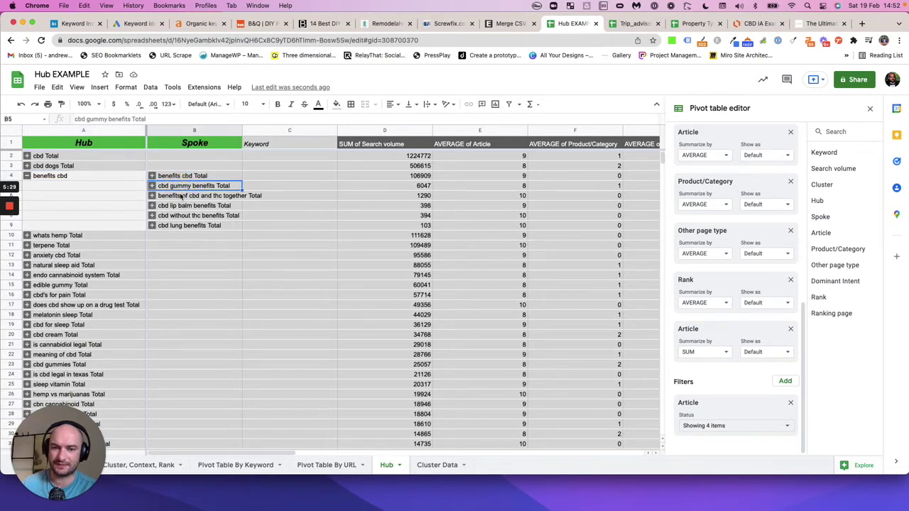
left_click(101, 185)
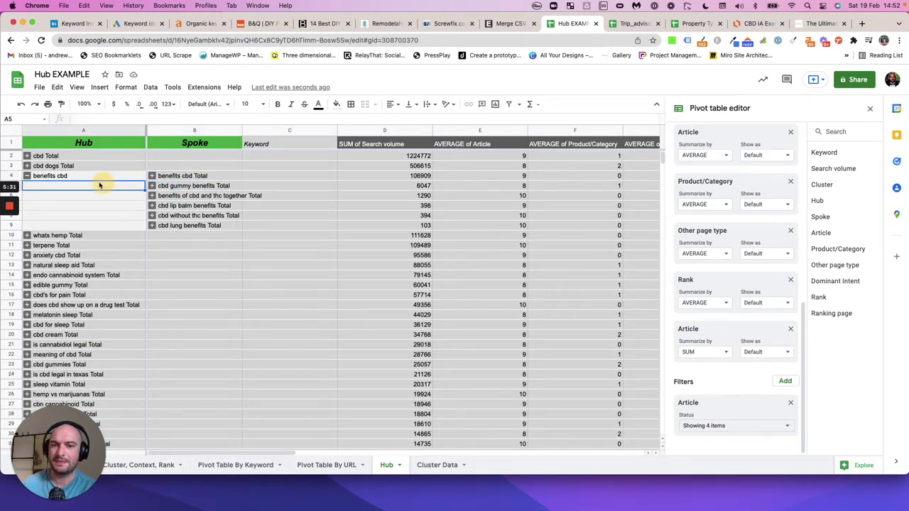
left_click(91, 179)
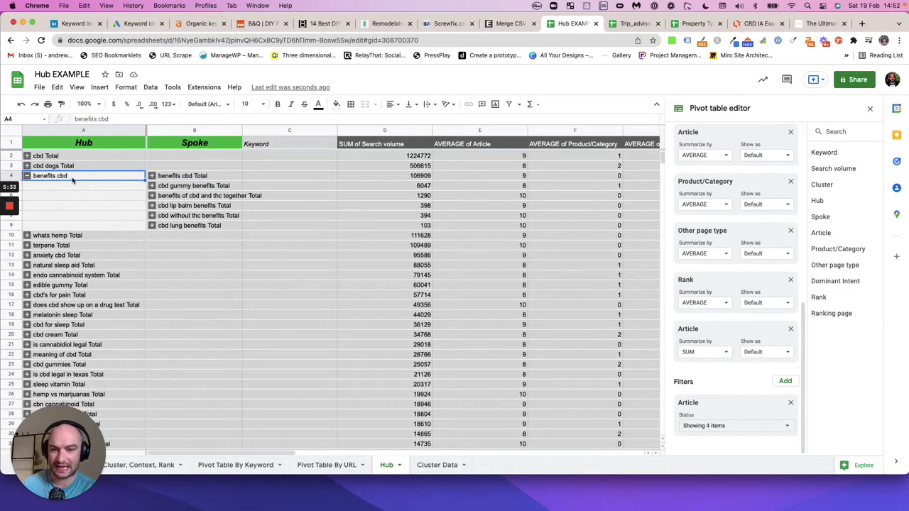
left_click(177, 186)
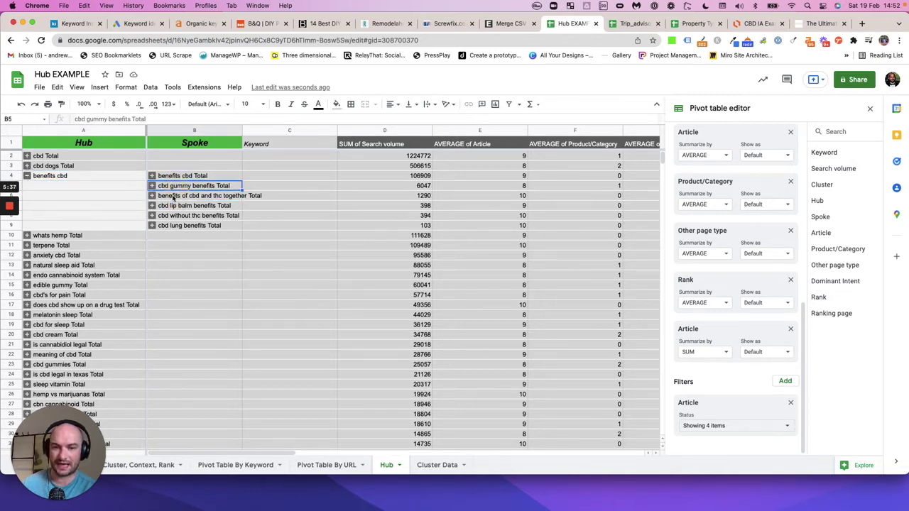
left_click(172, 201)
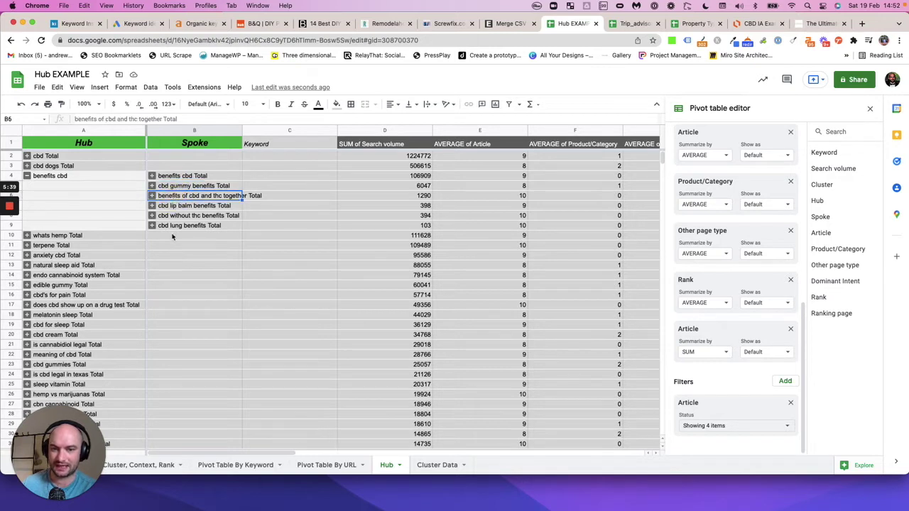
left_click(176, 207)
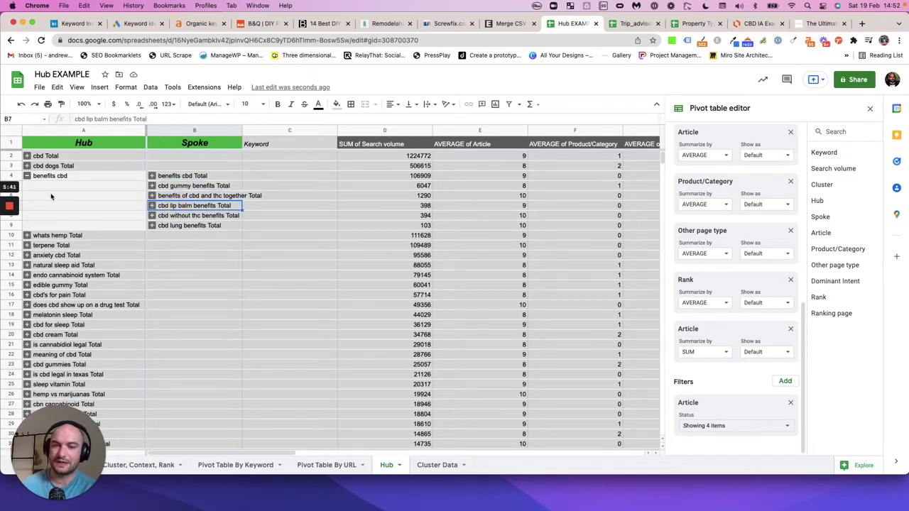
Collapse the benefits cbd hub to its total and switch to the Trip_advisor demo spreadsheet
left_click(190, 178)
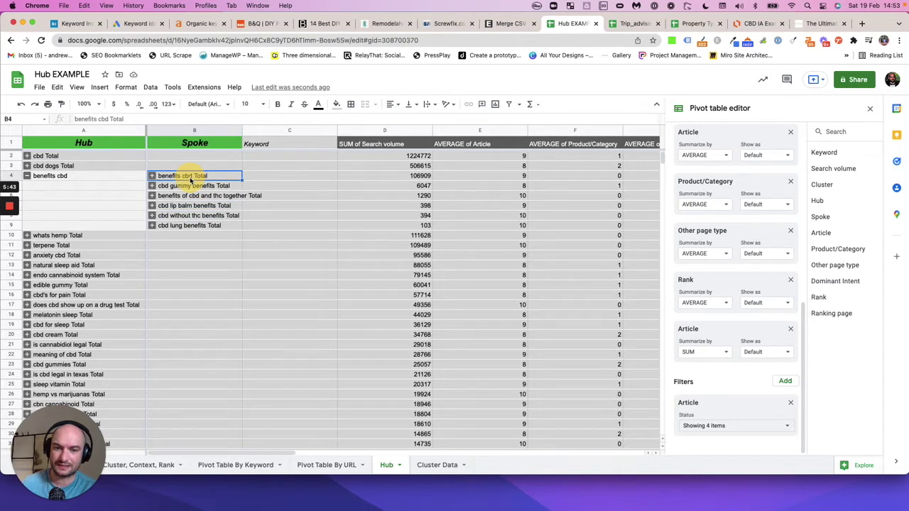
left_click(86, 183)
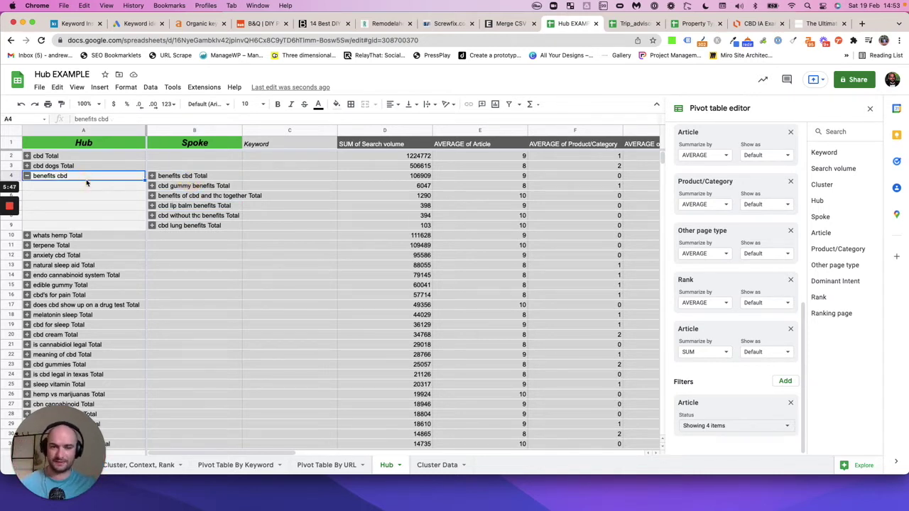
left_click(171, 186)
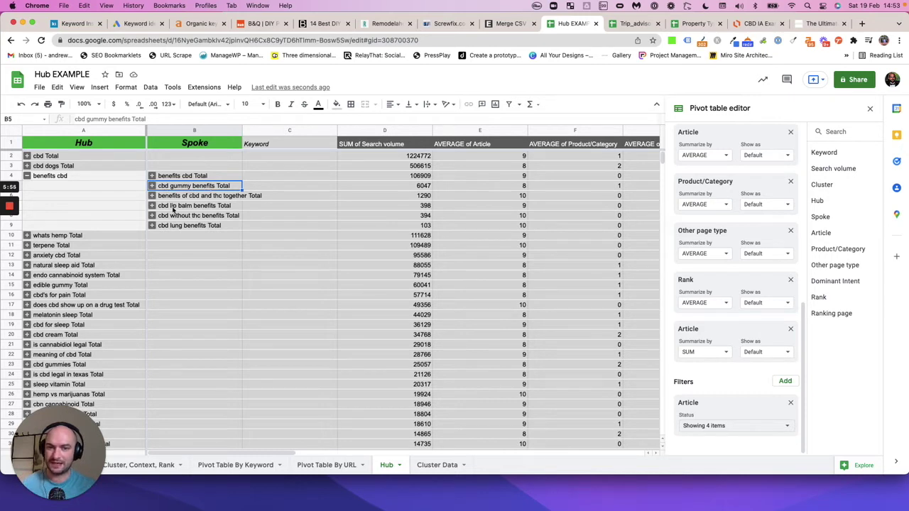
left_click(180, 208)
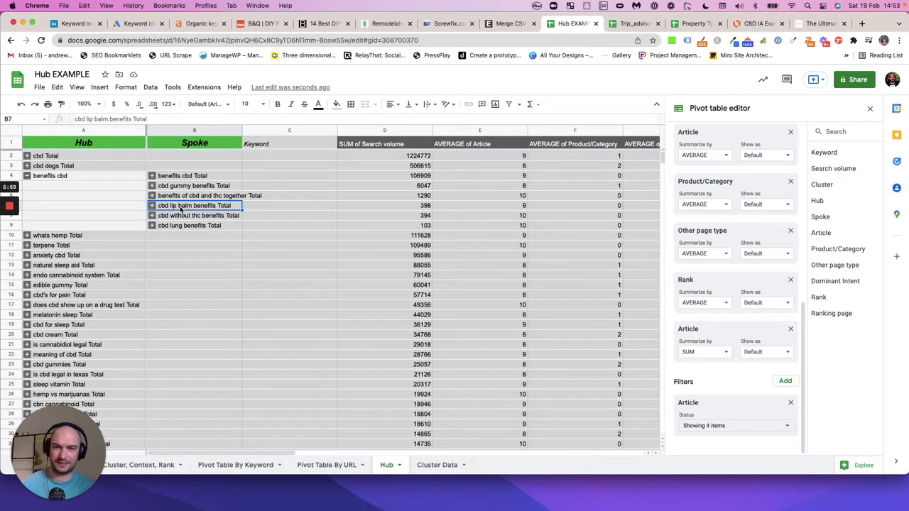
left_click(30, 178)
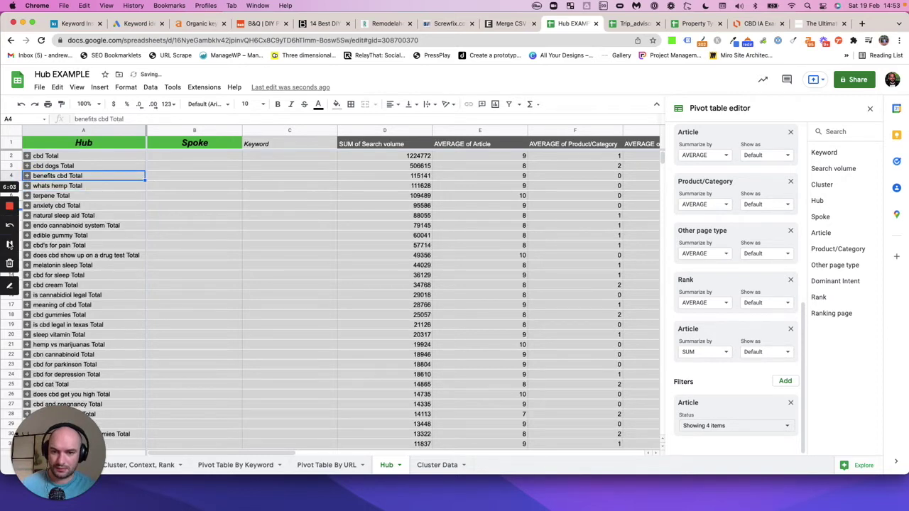
left_click(10, 243)
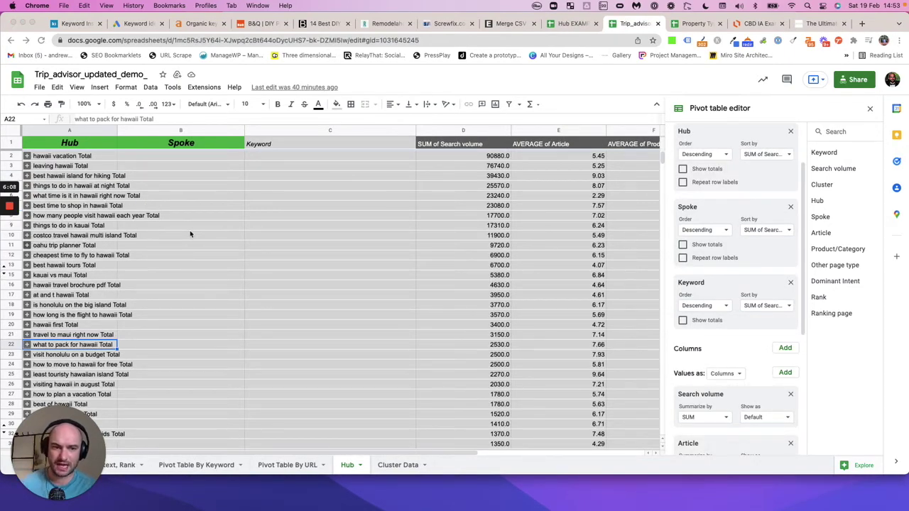
Expand the hawaii vacation hub in A2 to list its spoke totals
scroll(419, 250, "right", 8)
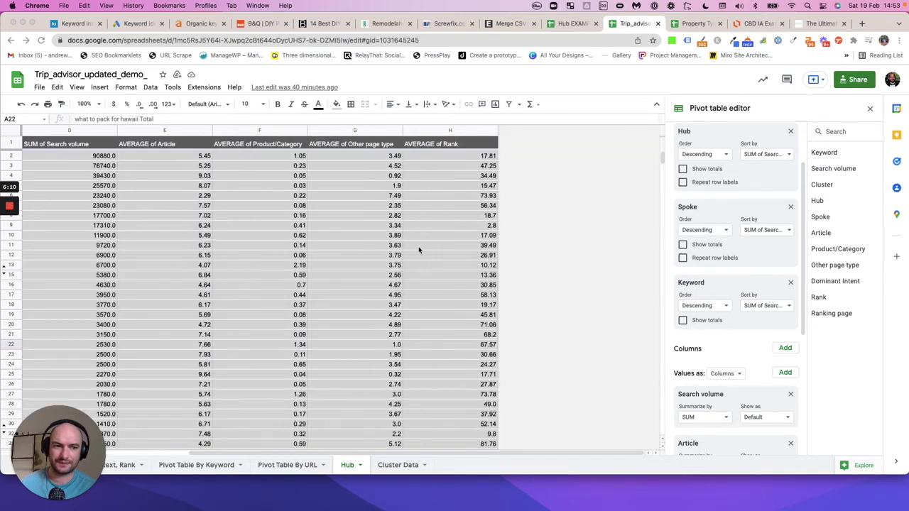
scroll(419, 250, "left", 8)
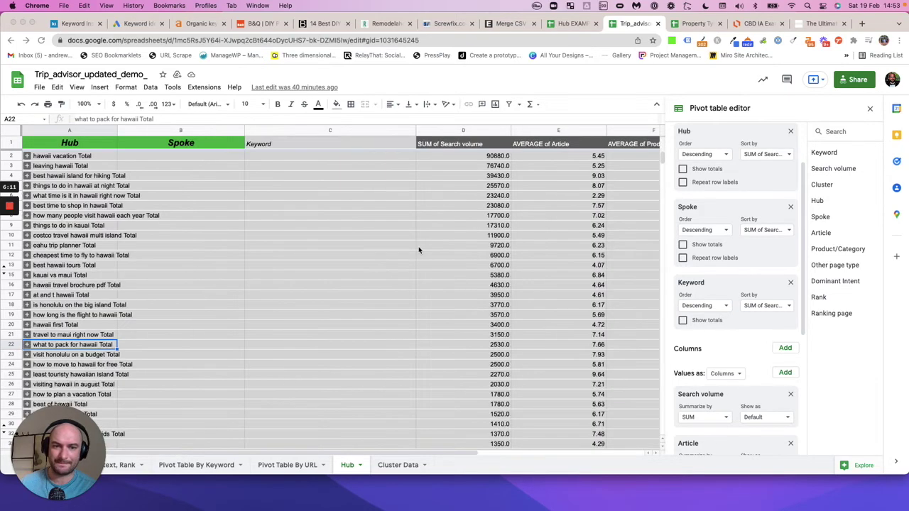
left_click(71, 157)
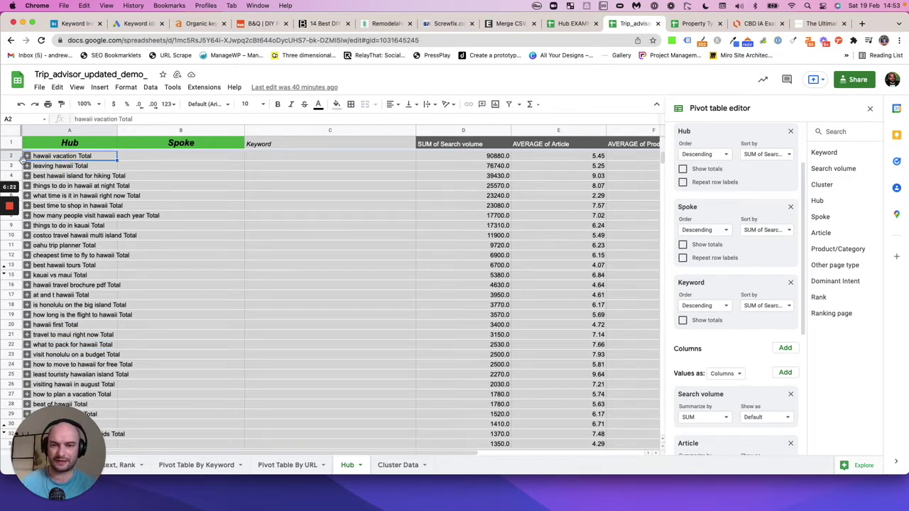
left_click(27, 156)
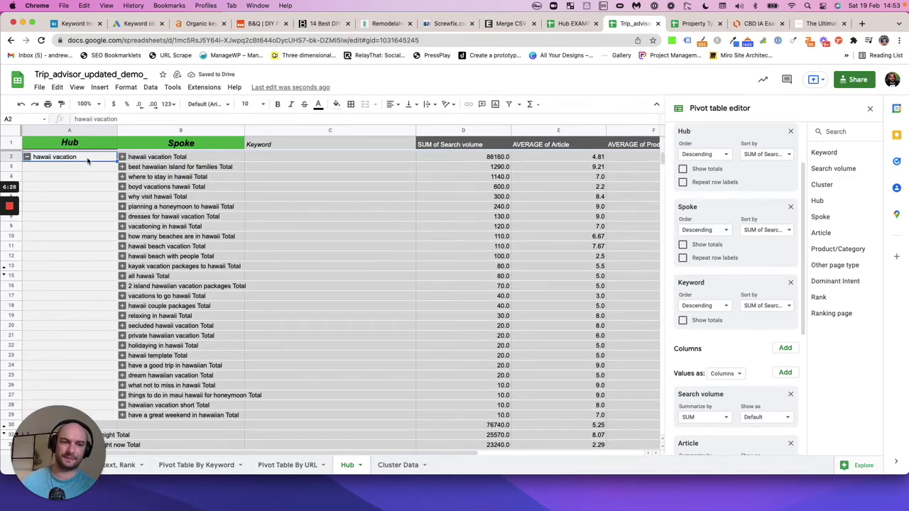
Add an Article filter to the Trip_advisor Hub pivot keeping only values 7, 8, 9 and 10
scroll(759, 331, "down", 5)
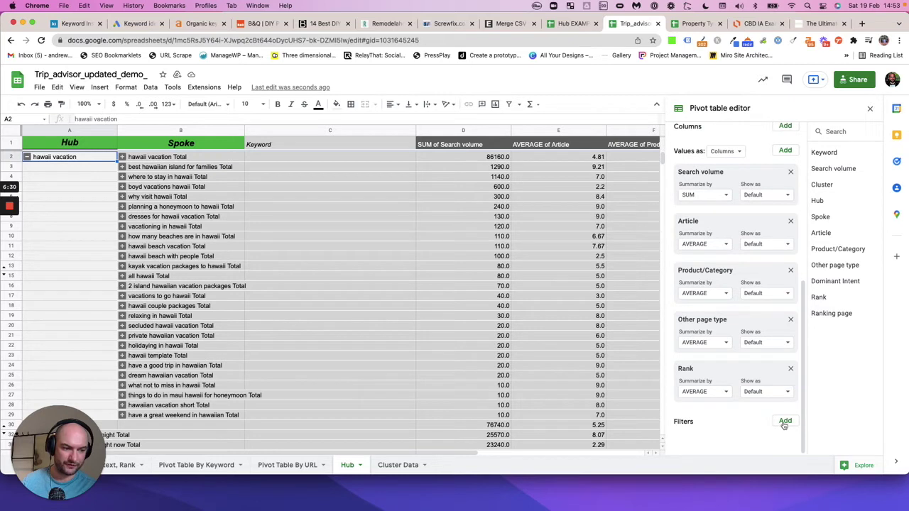
left_click(785, 422)
left_click(790, 327)
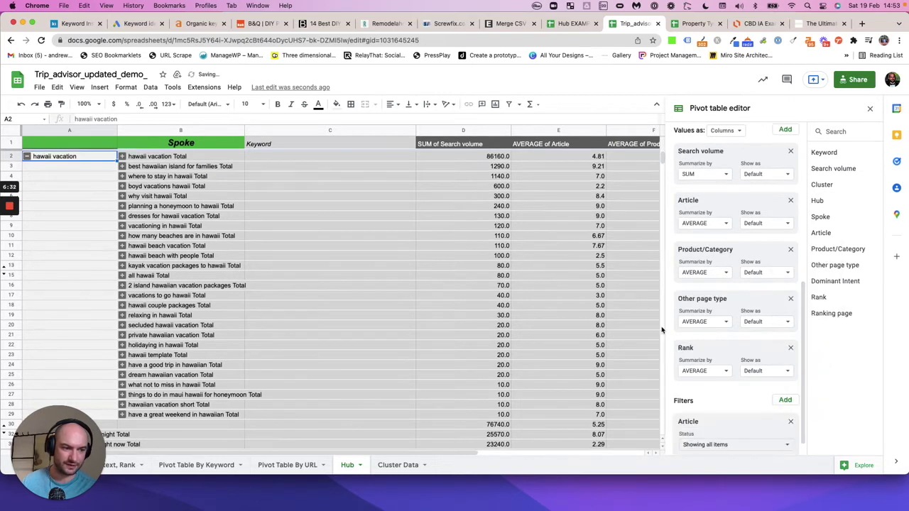
scroll(680, 348, "down", 1)
left_click(724, 426)
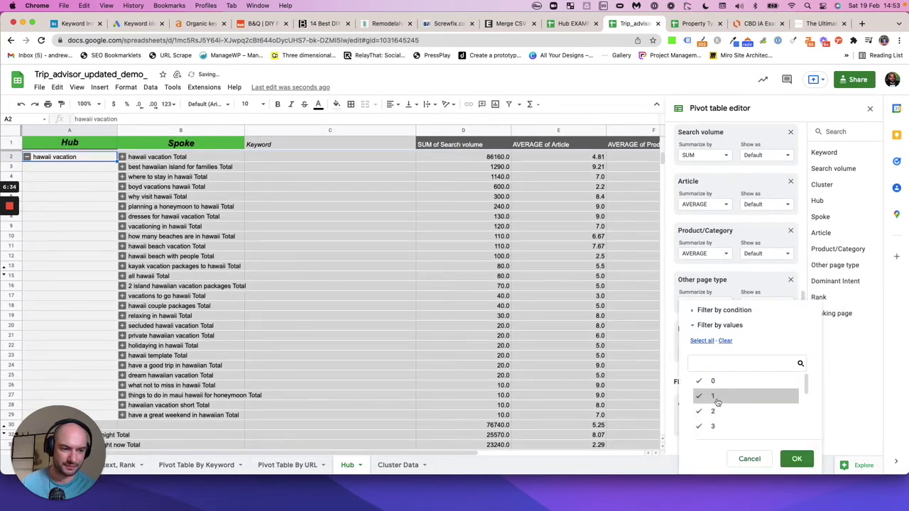
left_click(724, 341)
scroll(721, 419, "down", 3)
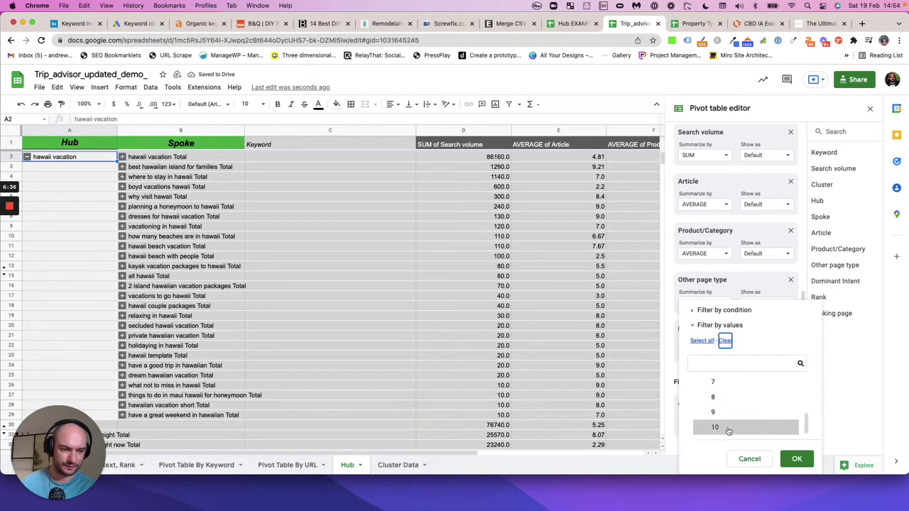
left_click(728, 429)
left_click(726, 412)
left_click(726, 399)
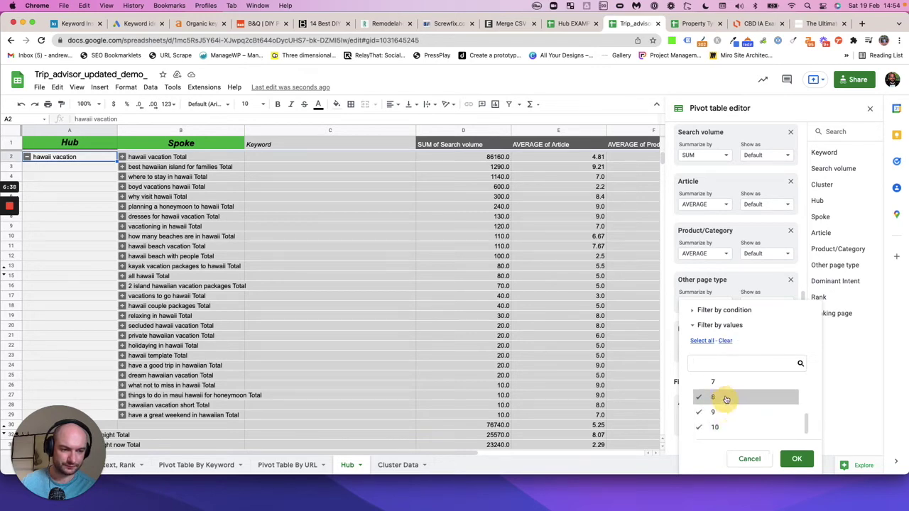
left_click(723, 383)
left_click(797, 459)
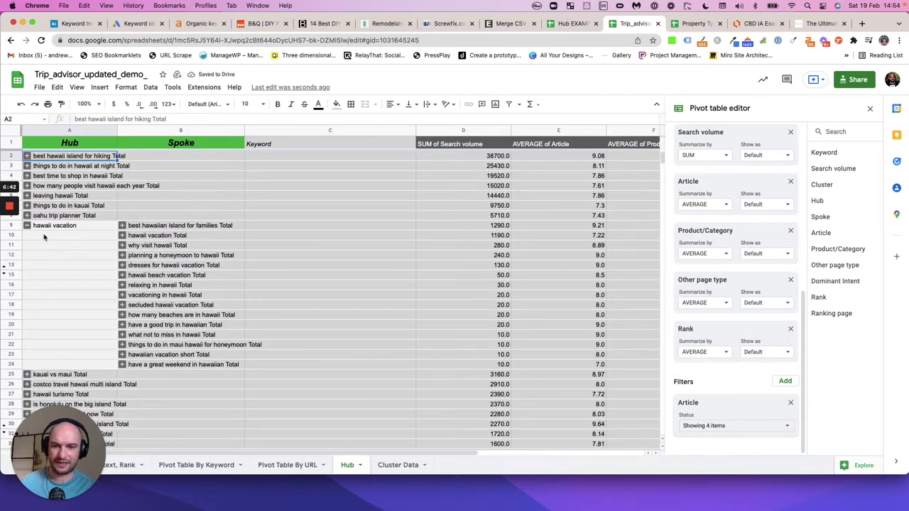
Collapse and re-expand the hawaii vacation and best hawaii island for hiking hubs, selecting the families spoke
left_click(27, 225)
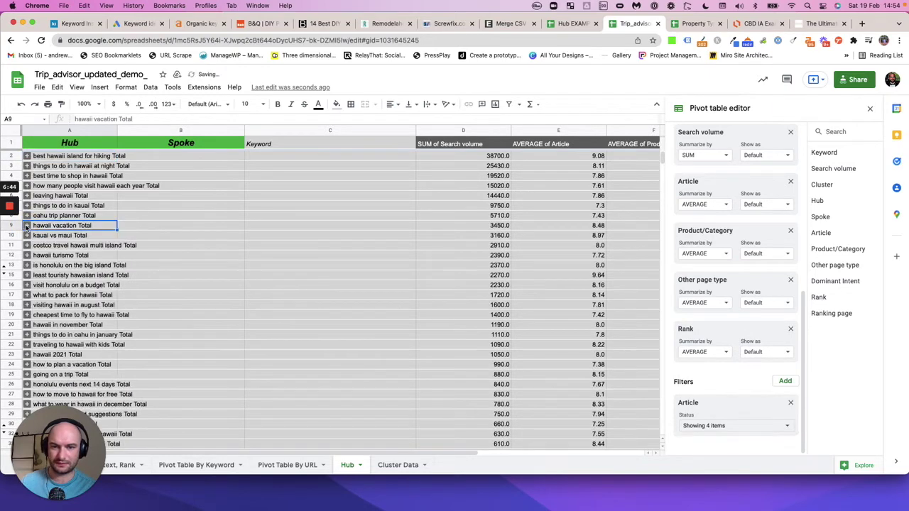
left_click(27, 155)
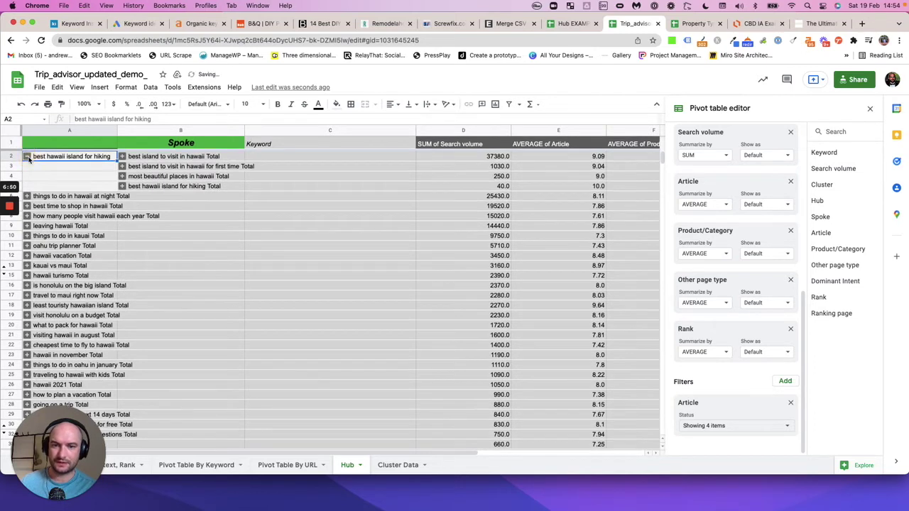
left_click(27, 156)
left_click(27, 225)
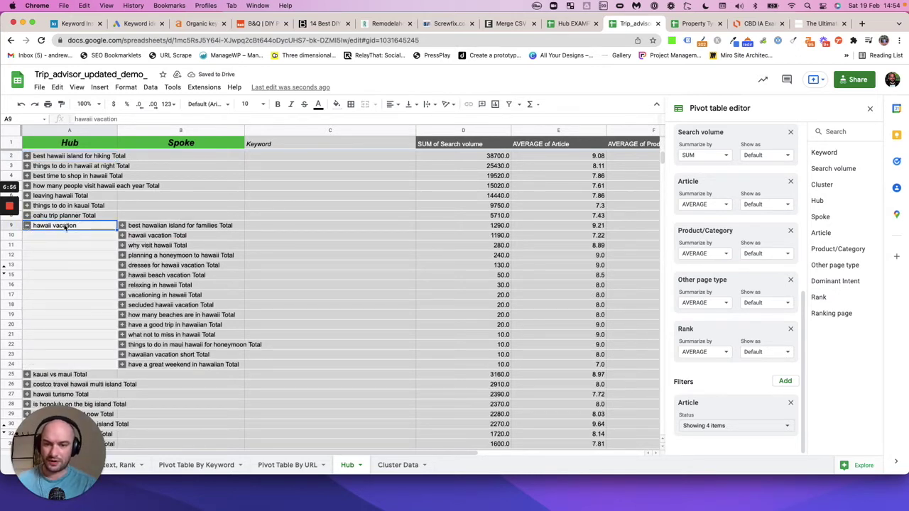
mouse_move(147, 229)
left_mouse_down()
mouse_move(146, 258)
mouse_move(149, 242)
left_mouse_up()
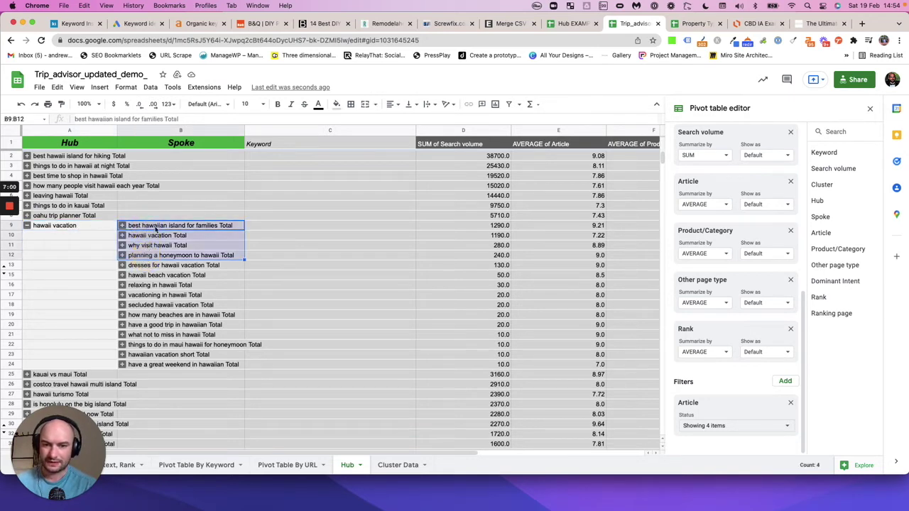
left_click(149, 229)
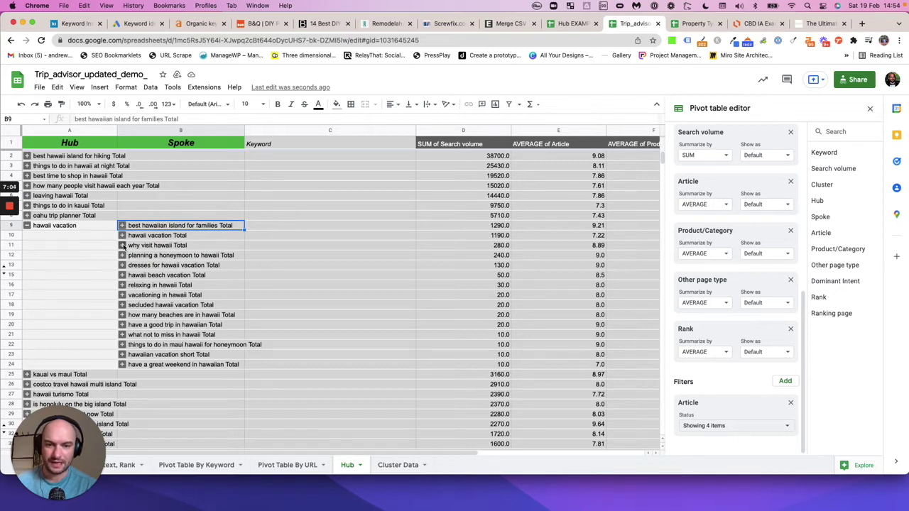
Toggle the why visit hawaii spoke's keywords and select the spoke list B9:B23
left_click(122, 246)
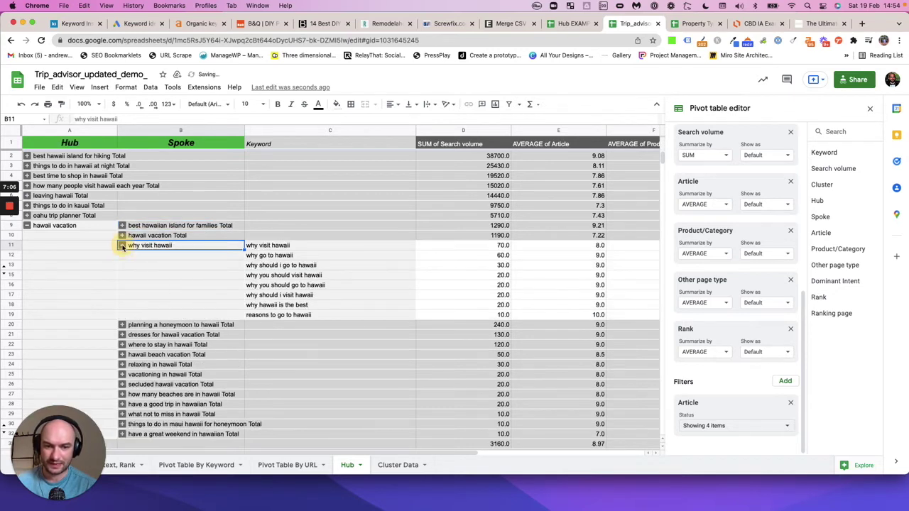
left_click(122, 246)
left_click(122, 246)
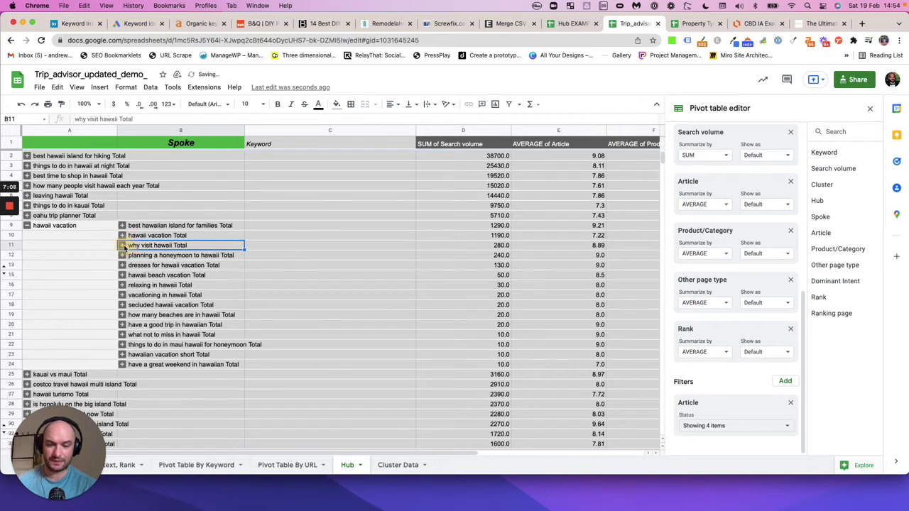
left_click(50, 226)
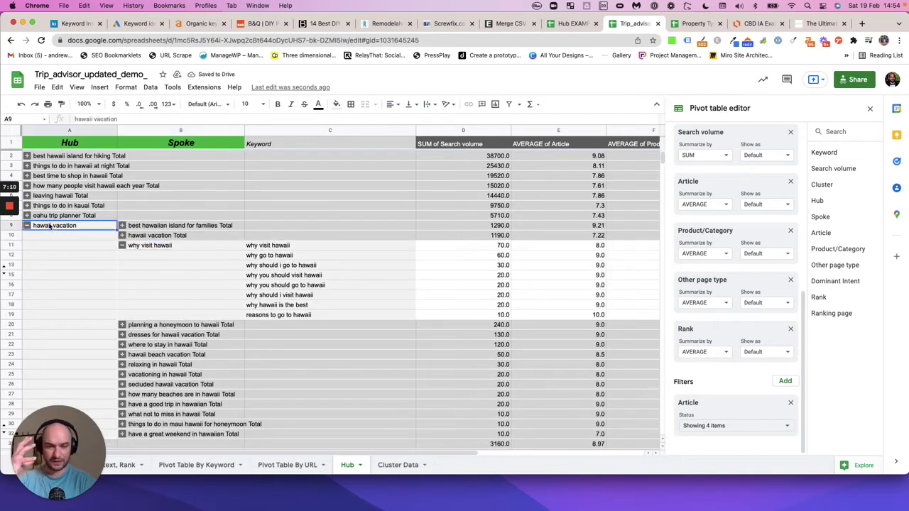
left_click(122, 246)
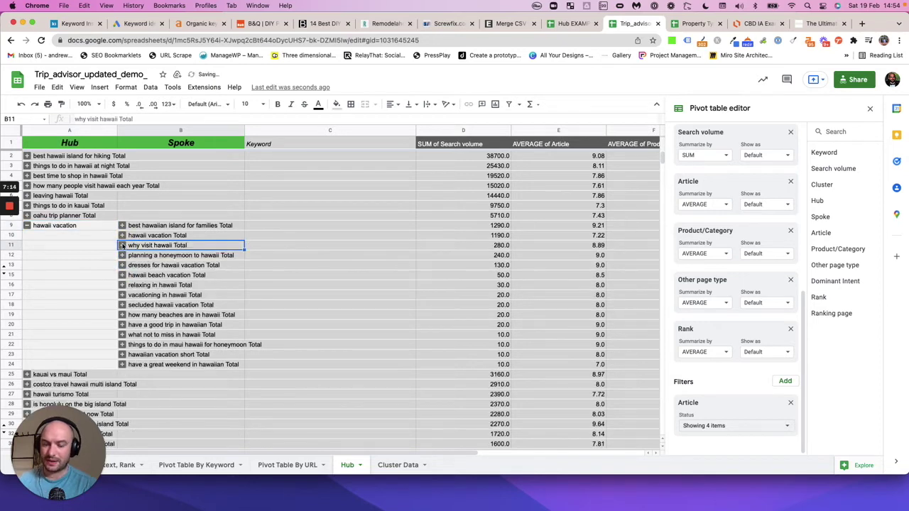
left_click_drag(162, 223, 156, 358)
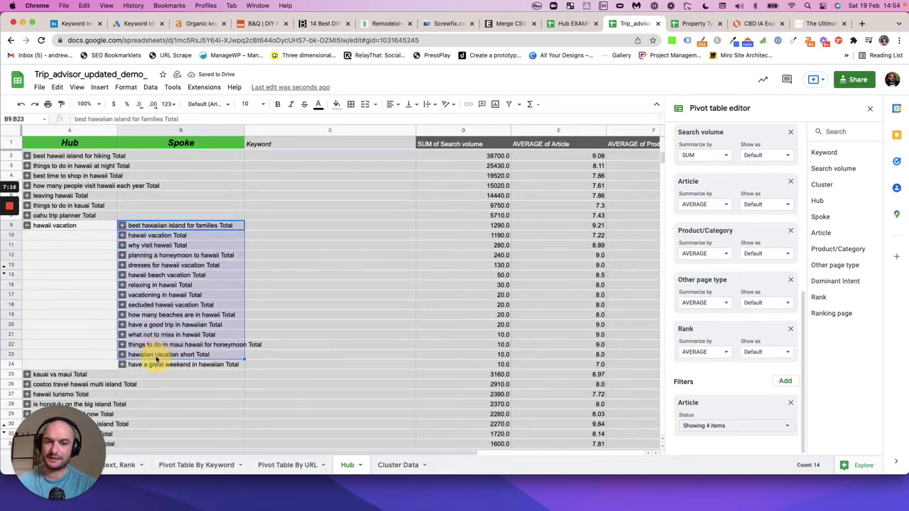
left_click(66, 267)
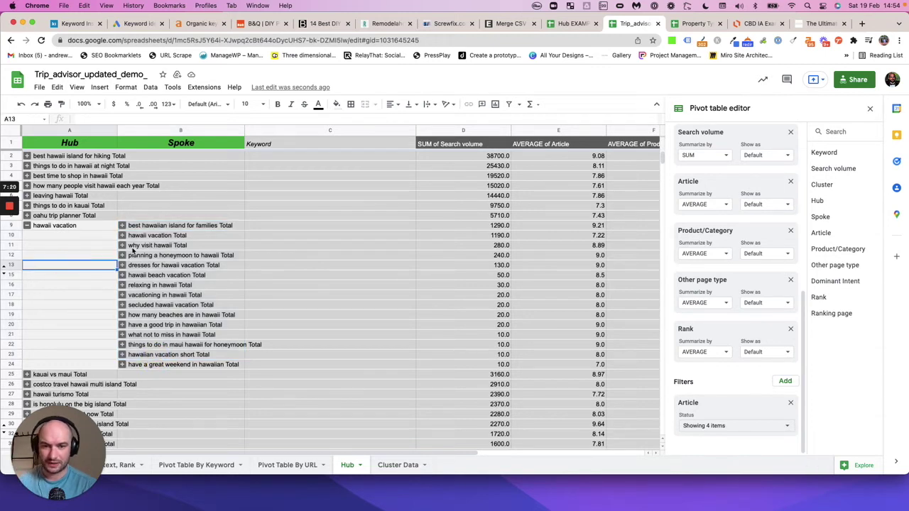
Check keywords under why visit hawaii, honeymoon and families spokes, then open the CBD IA Example diagram
left_click(122, 245)
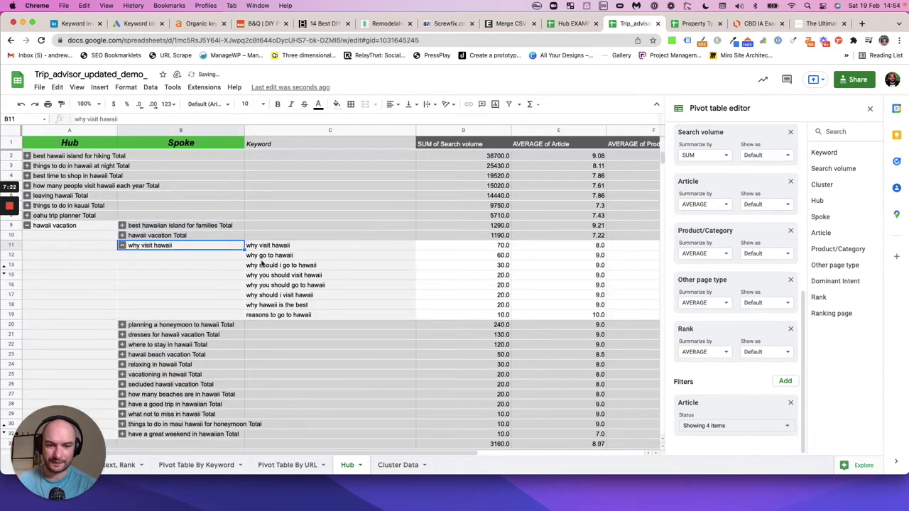
left_click(262, 265)
left_click(273, 304)
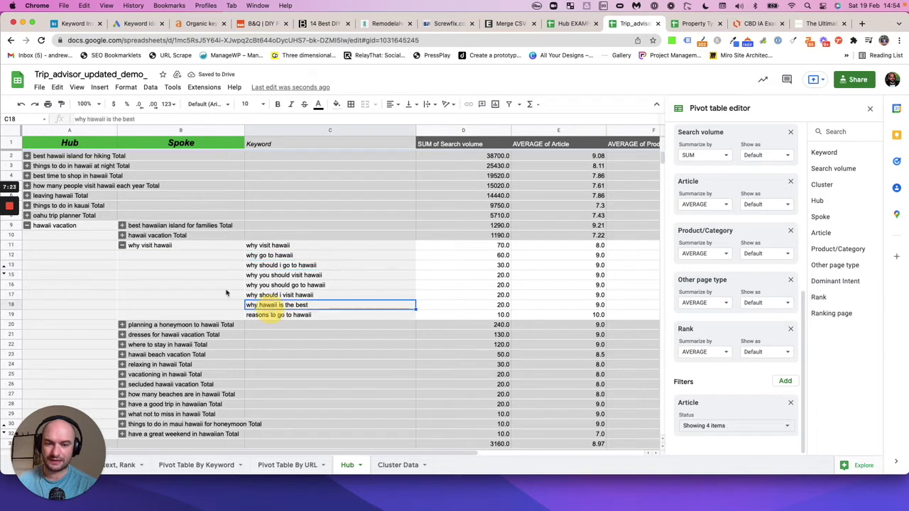
left_click(122, 245)
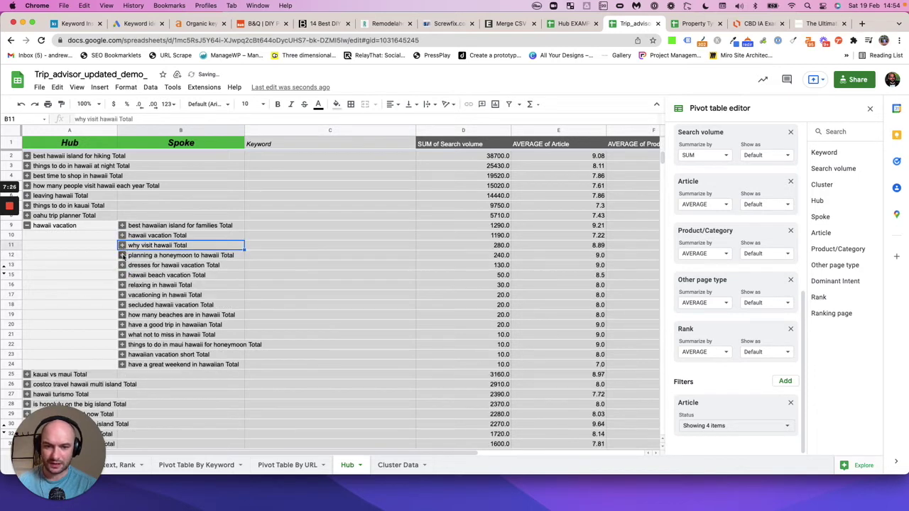
left_click(122, 255)
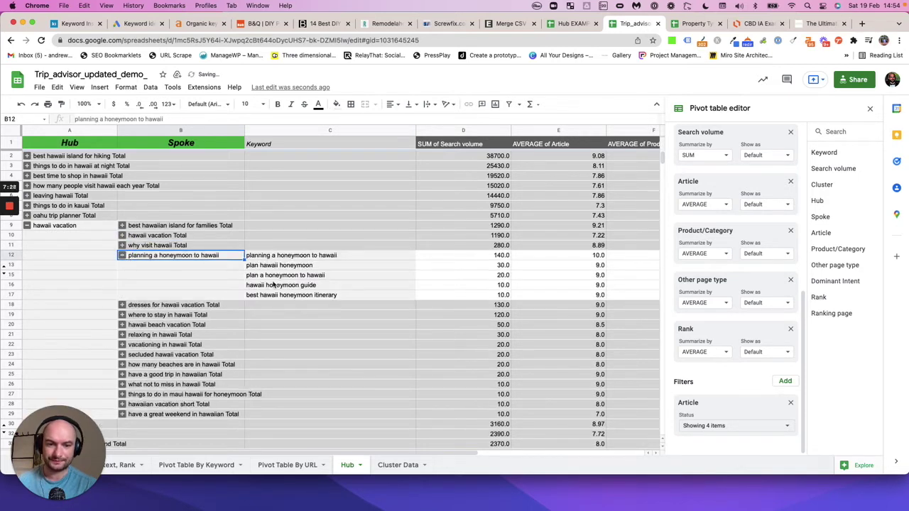
left_click(122, 255)
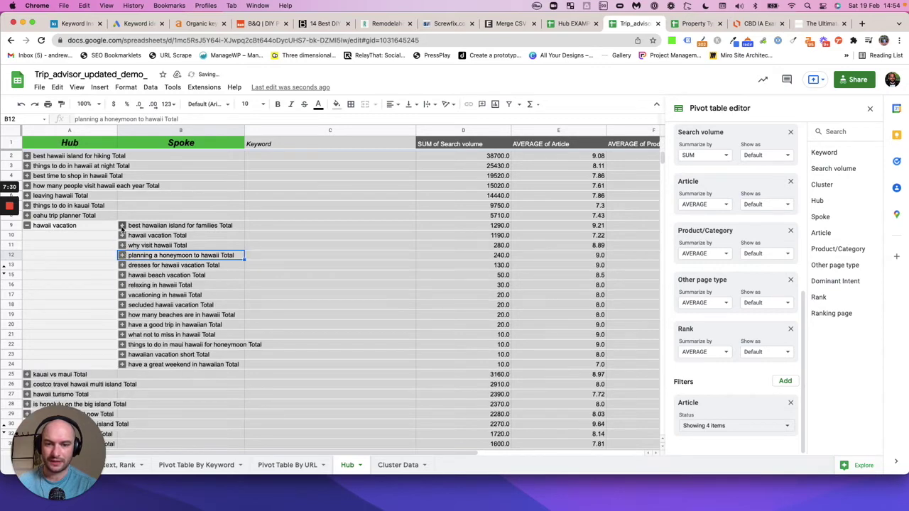
left_click(122, 228)
left_click(122, 226)
left_click(122, 226)
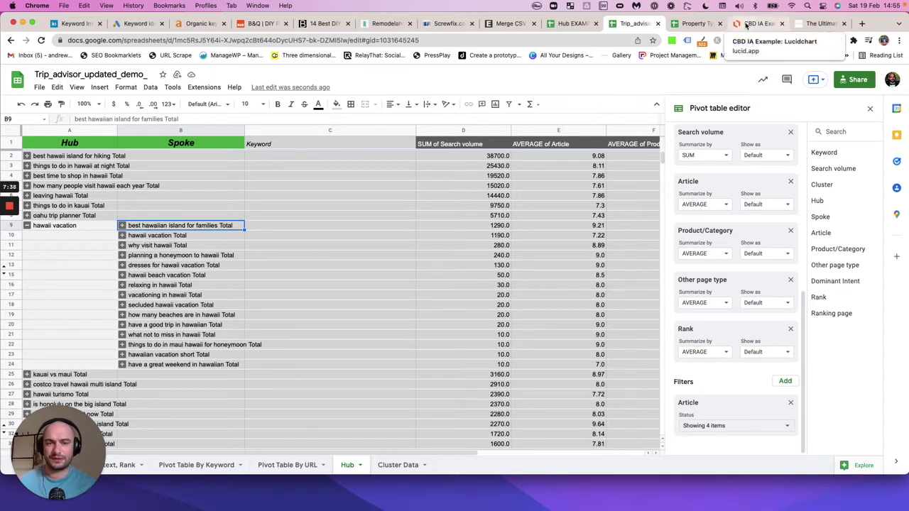
left_click(746, 25)
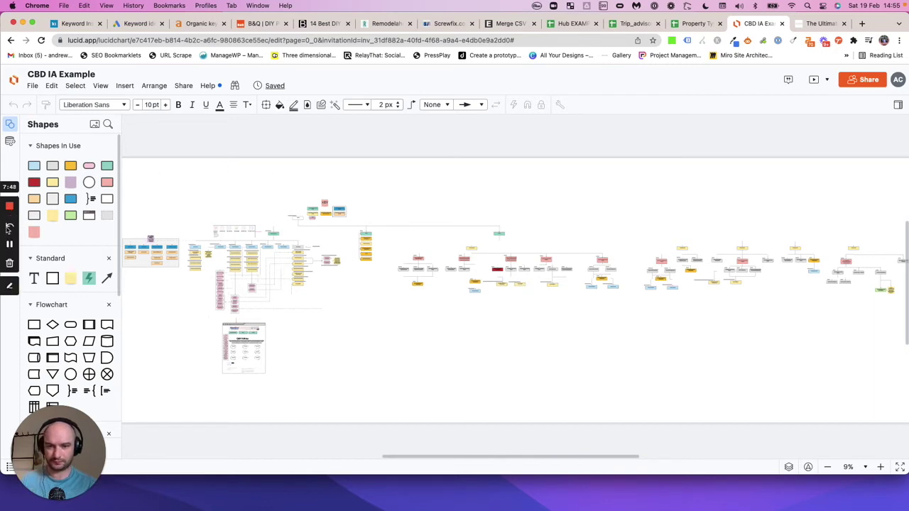
Scroll around the CBD IA Example hub-and-spoke diagram, glancing briefly at the Hub EXAMPLE sheet
scroll(337, 295, "down", 2)
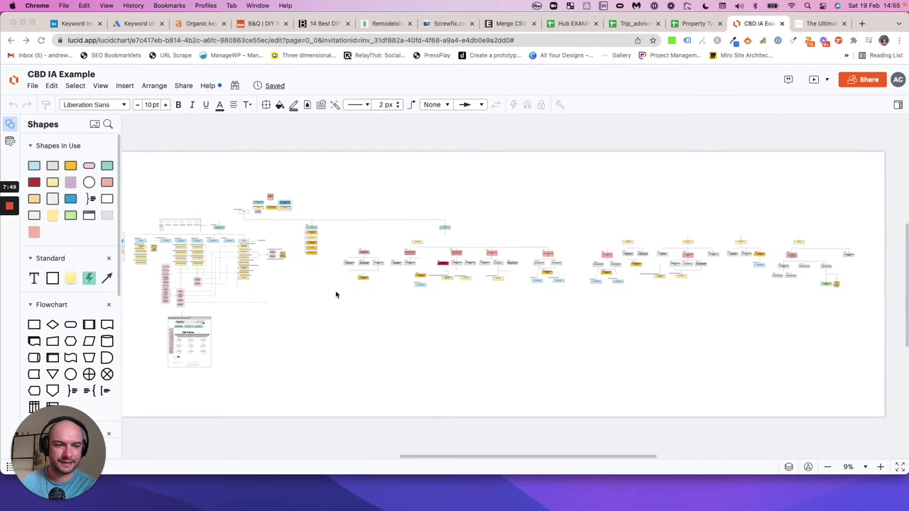
scroll(337, 294, "left", 2)
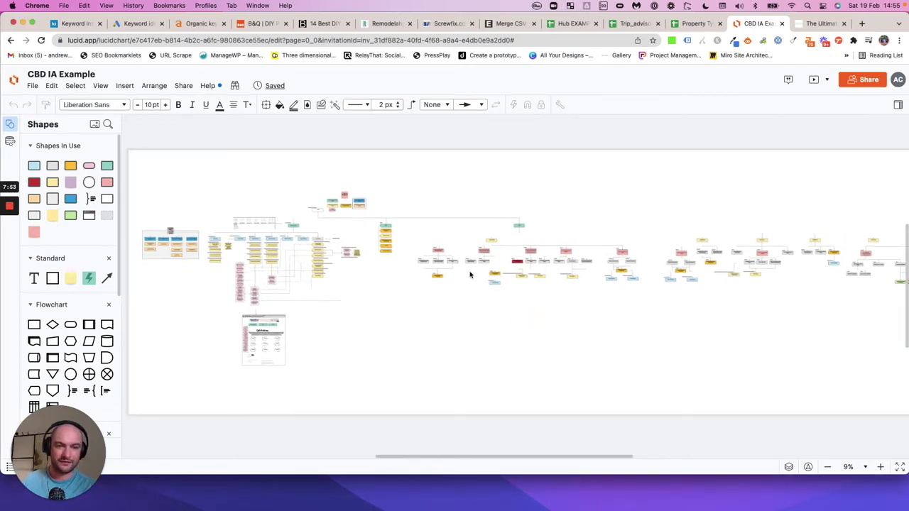
scroll(469, 275, "left", 5)
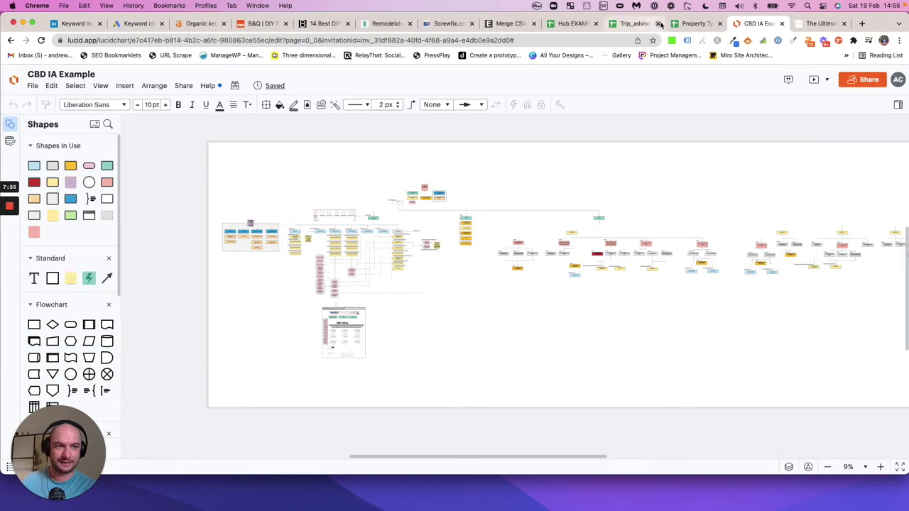
left_click(568, 27)
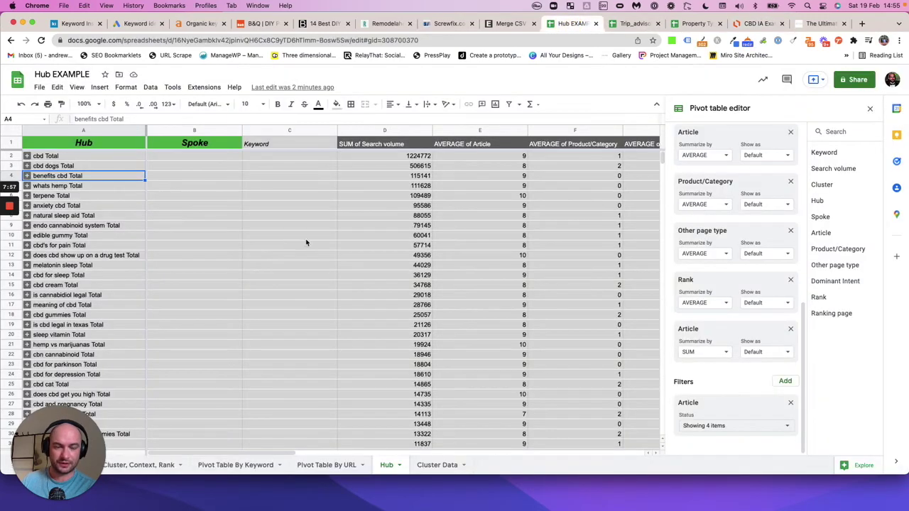
left_click(754, 23)
scroll(489, 241, "up", 5)
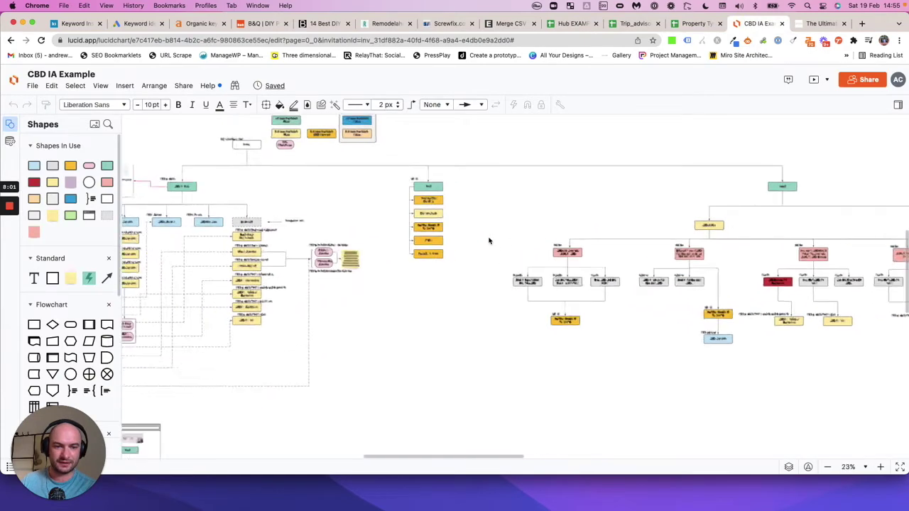
Pan across the CBD IA diagram's hubs and spoke pages to review the site structure
scroll(488, 241, "up", 3)
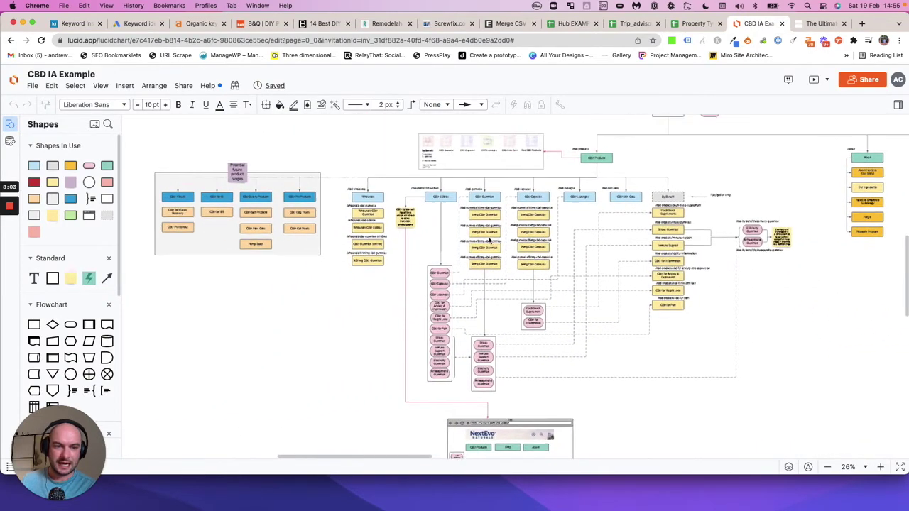
scroll(489, 241, "up", 1)
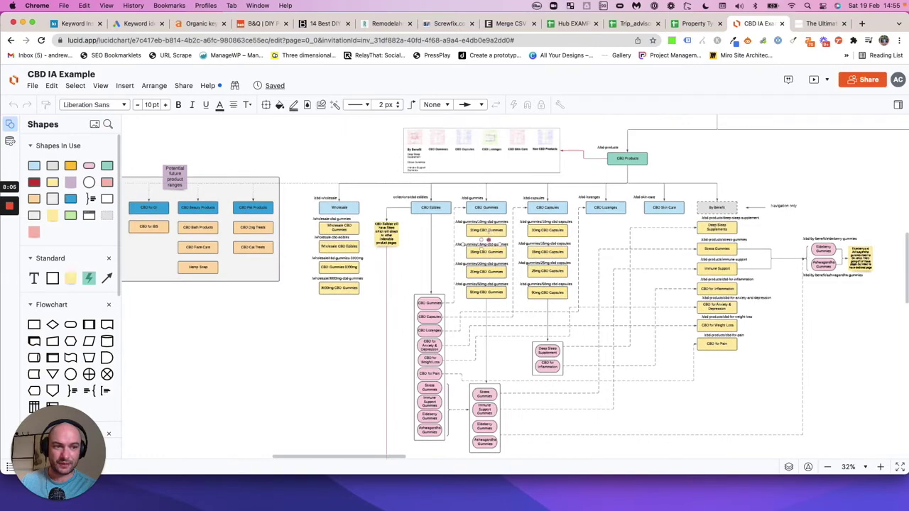
left_click(559, 24)
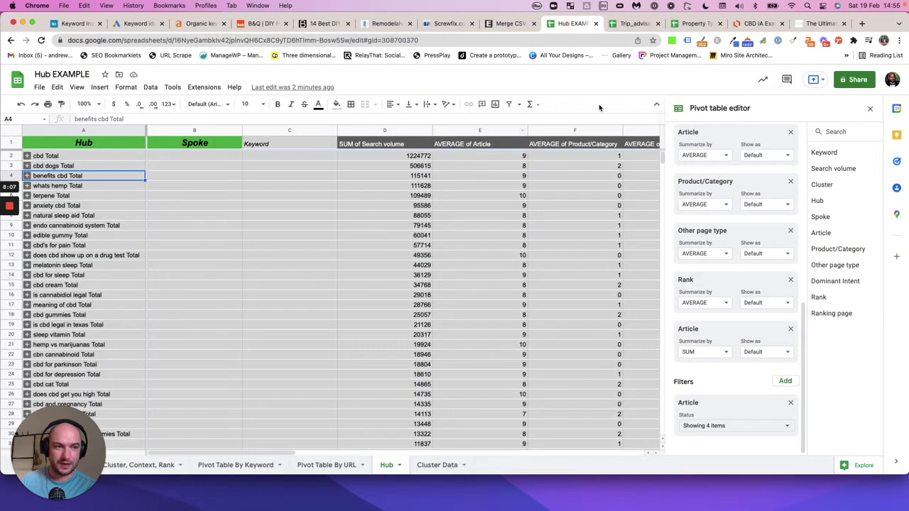
left_click(753, 24)
scroll(604, 233, "up", 3)
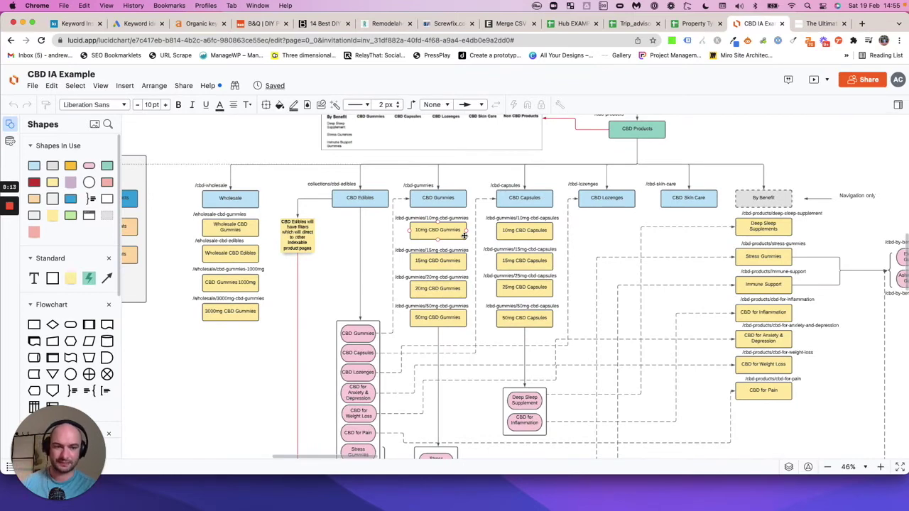
scroll(533, 248, "right", 15)
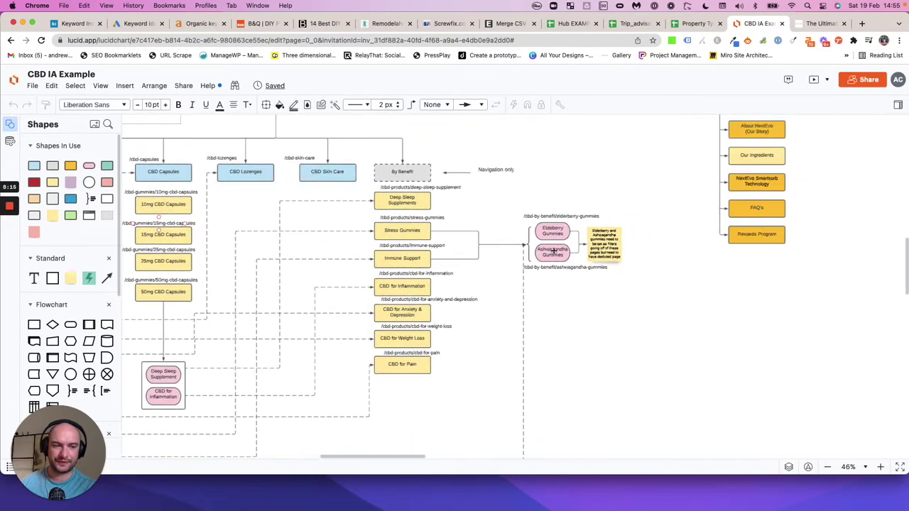
scroll(555, 250, "right", 10)
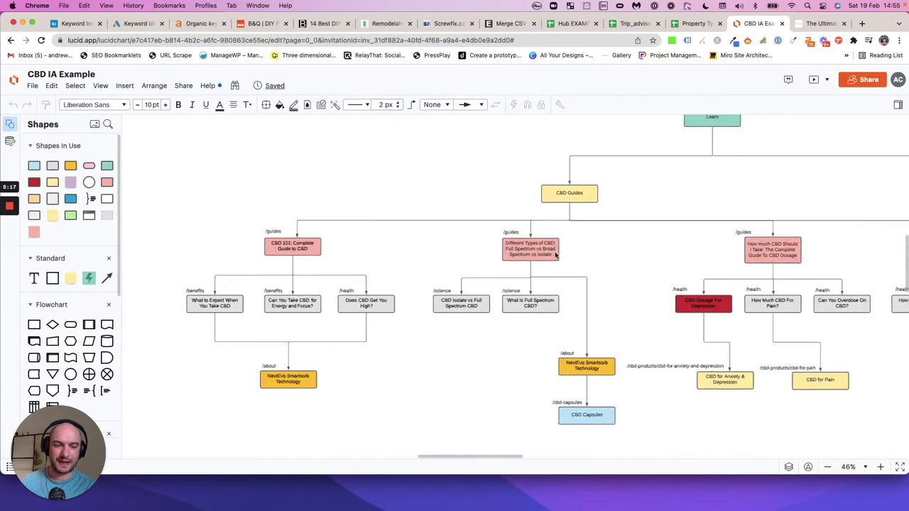
scroll(555, 256, "right", 3)
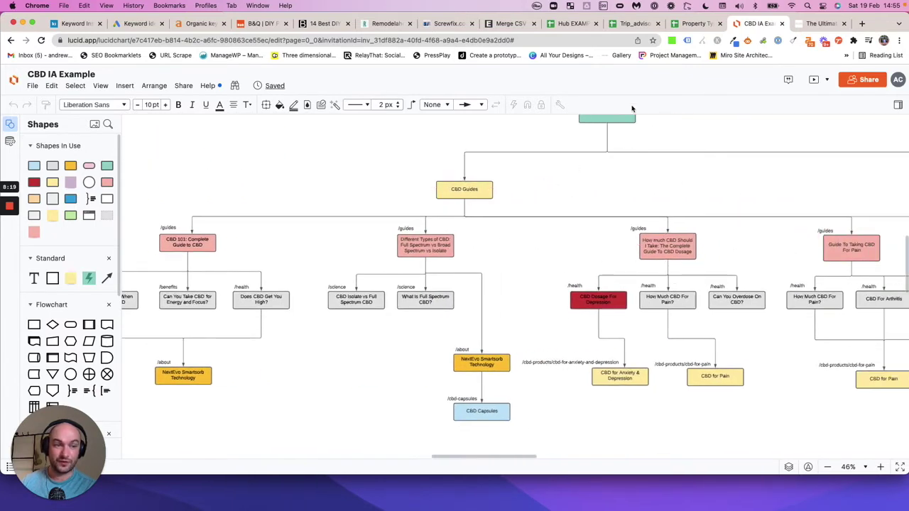
scroll(641, 224, "up", 2)
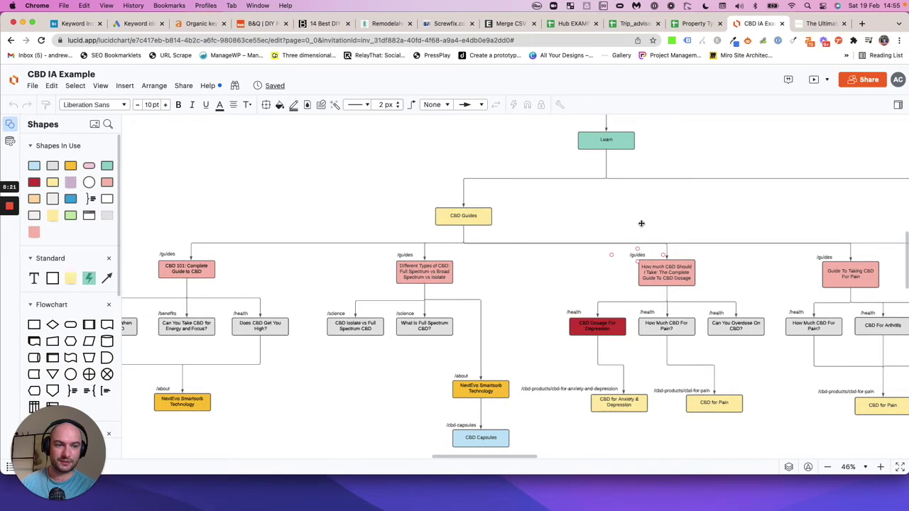
scroll(641, 224, "down", 2)
scroll(641, 224, "up", 2)
scroll(641, 224, "up", 2)
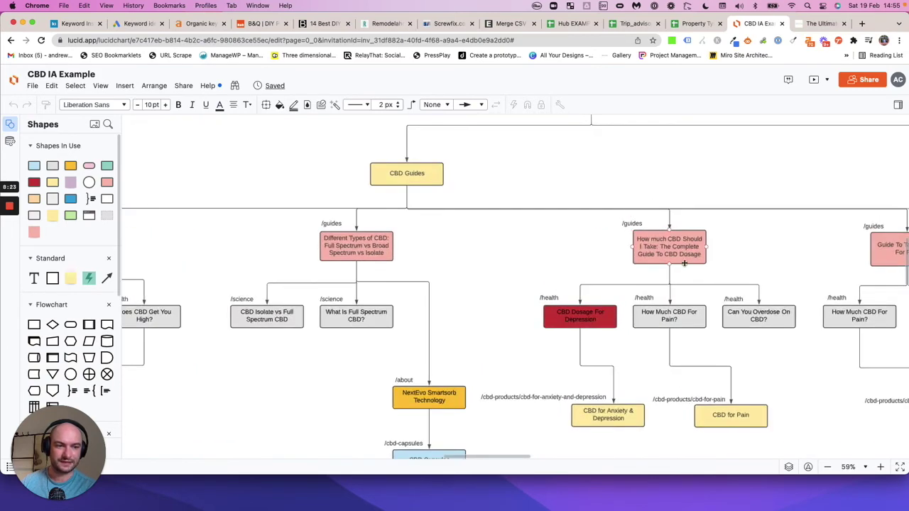
scroll(641, 224, "up", 2)
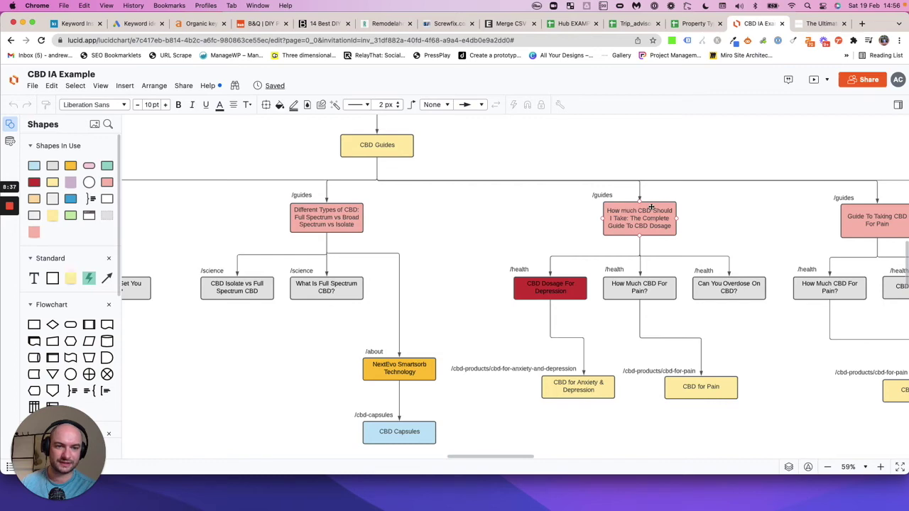
scroll(651, 207, "left", 10)
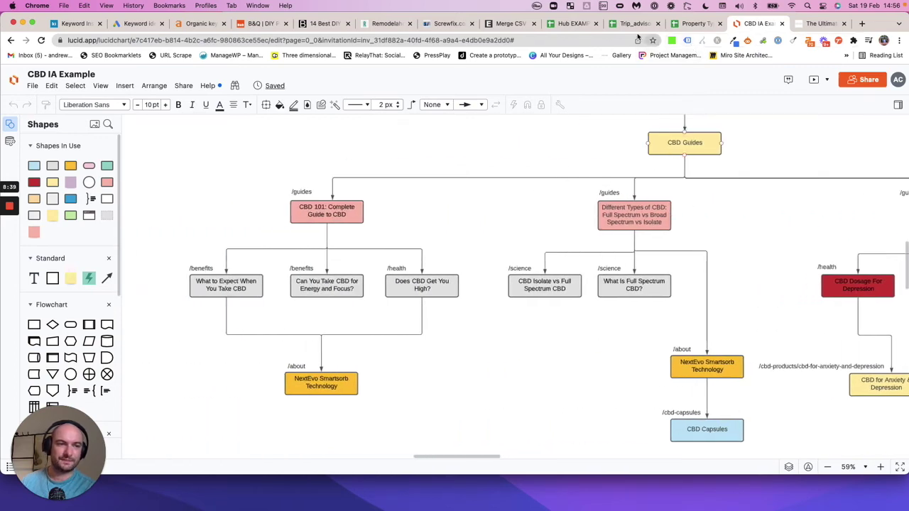
Check the Property Type and Trip_advisor sheets, re-inspect the diagram, then return to the Hub EXAMPLE pivot
left_click(692, 23)
left_click(636, 25)
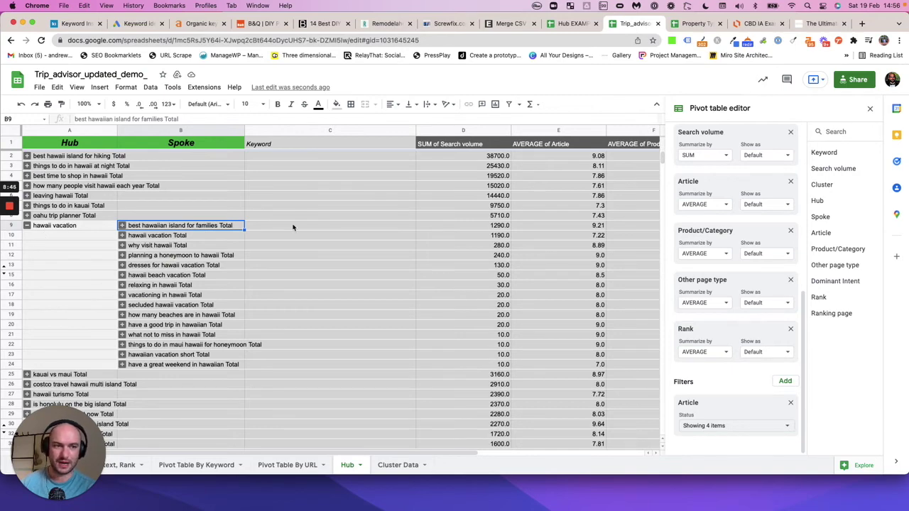
left_click(755, 23)
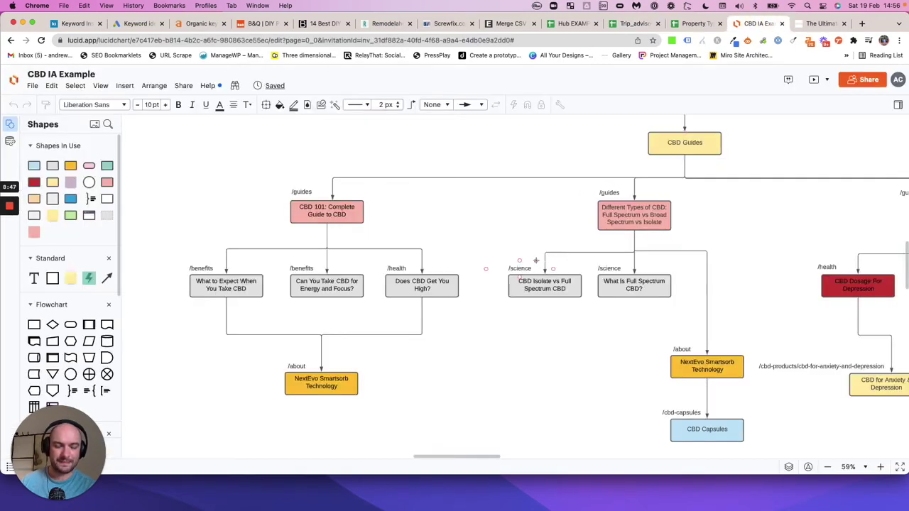
scroll(537, 262, "down", 2)
scroll(536, 261, "down", 1)
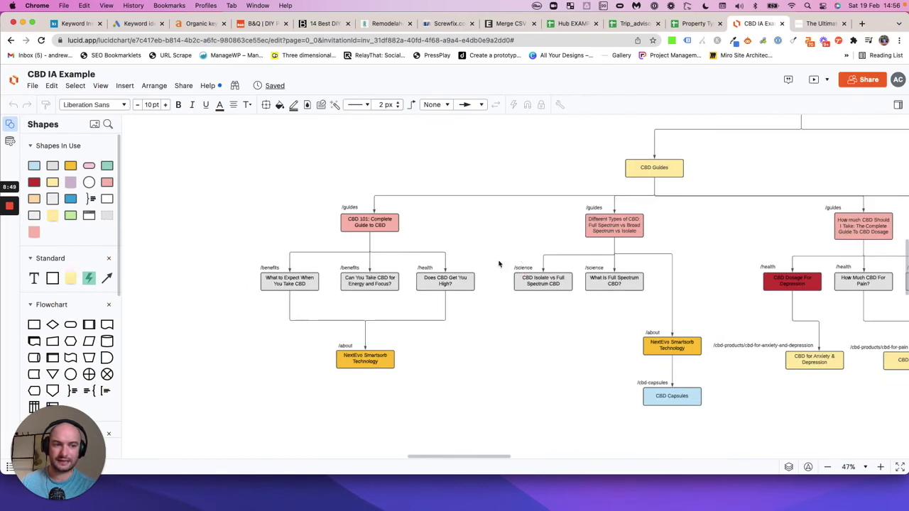
scroll(715, 396, "left", 5)
scroll(718, 398, "down", 2)
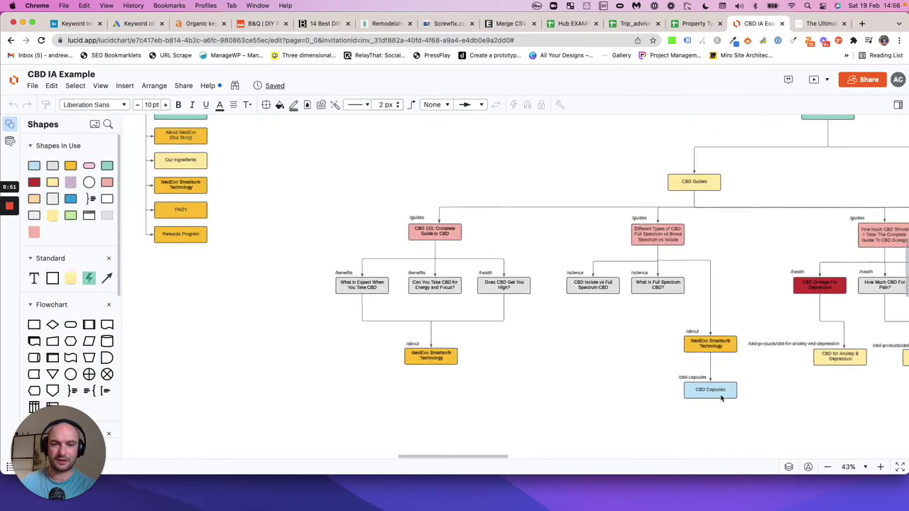
scroll(721, 398, "left", 5)
scroll(721, 398, "left", 5)
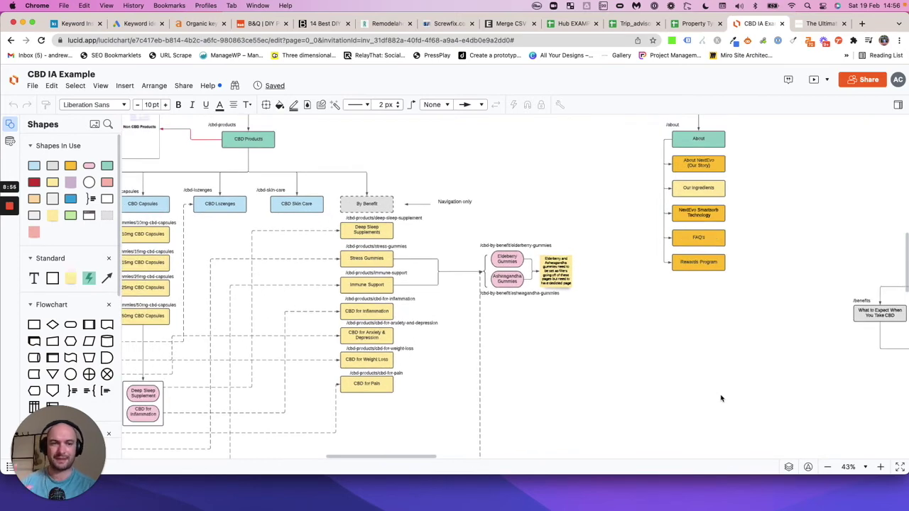
left_click(572, 23)
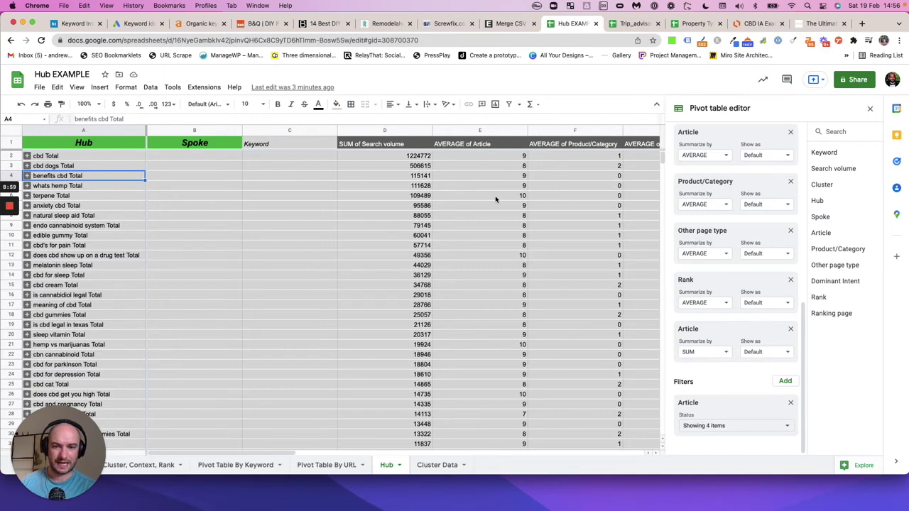
In the Trip_advisor pivot, collapse hawaii vacation and add Ranking page as a fourth row field
left_click(631, 23)
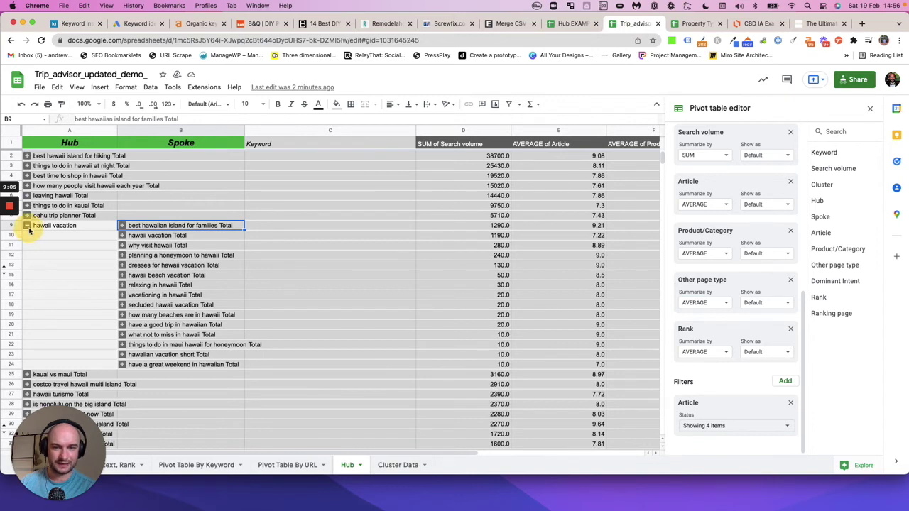
left_click(26, 225)
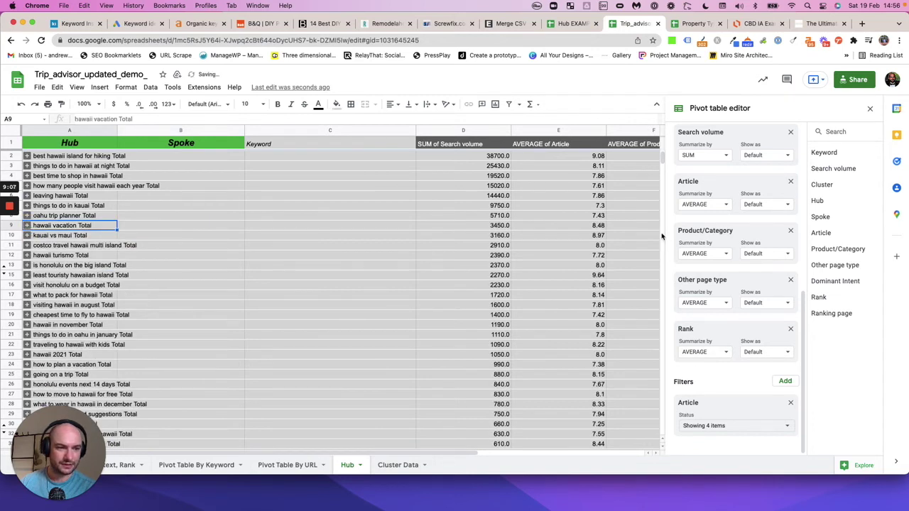
scroll(747, 234, "up", 10)
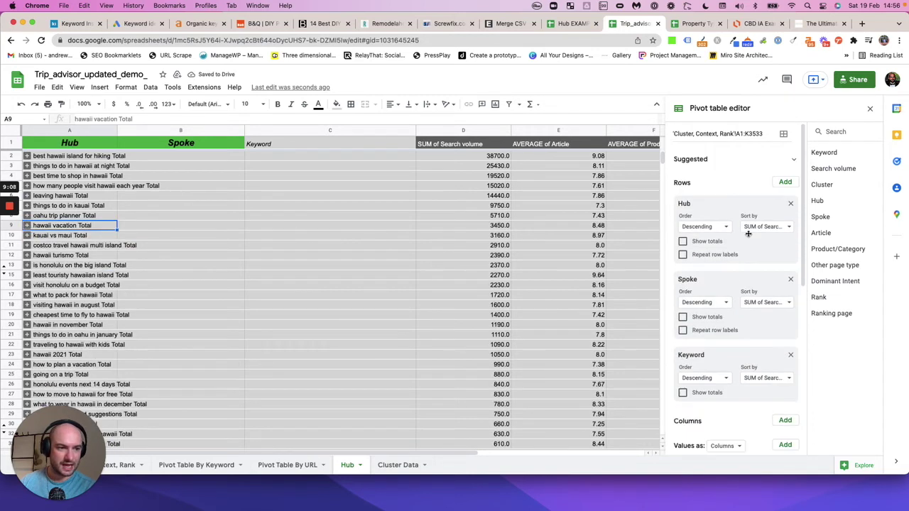
left_click(784, 183)
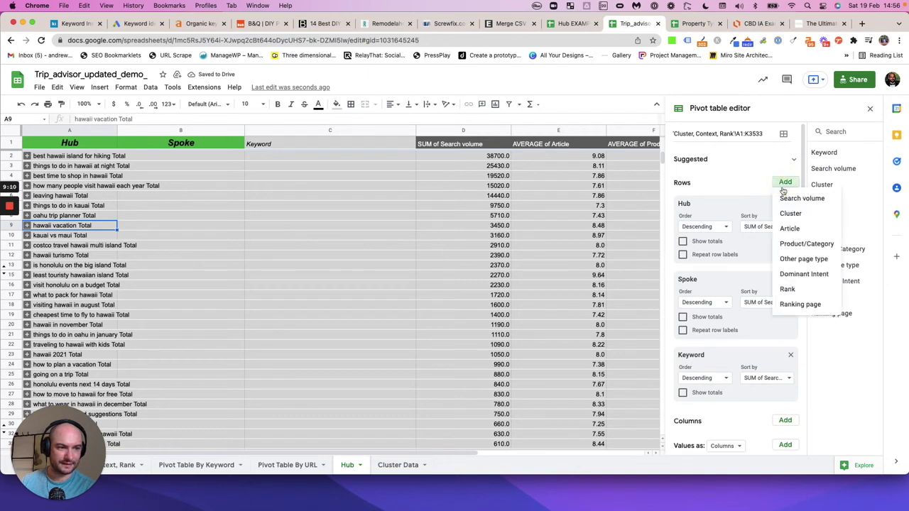
left_click(806, 305)
scroll(688, 398, "down", 2)
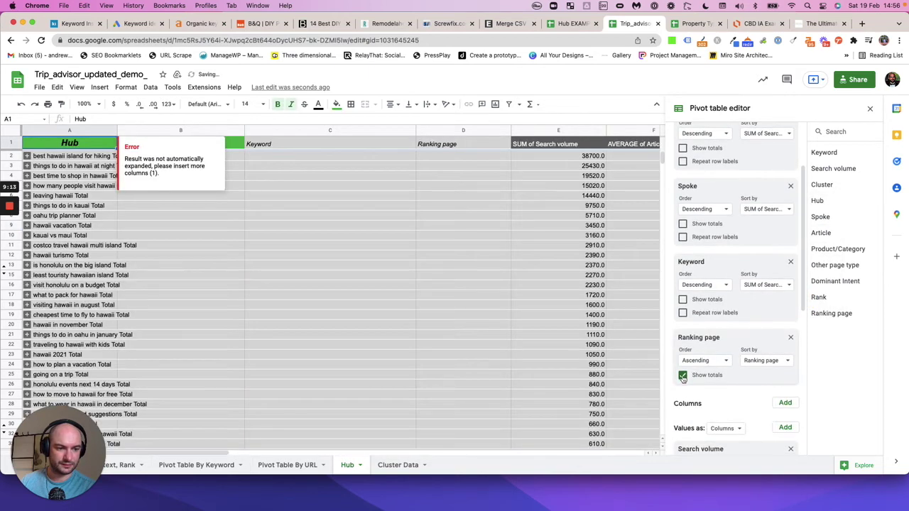
Turn off Ranking page totals to clear the #REF! error, then expand all spokes to reveal keyword URLs
left_click(683, 376)
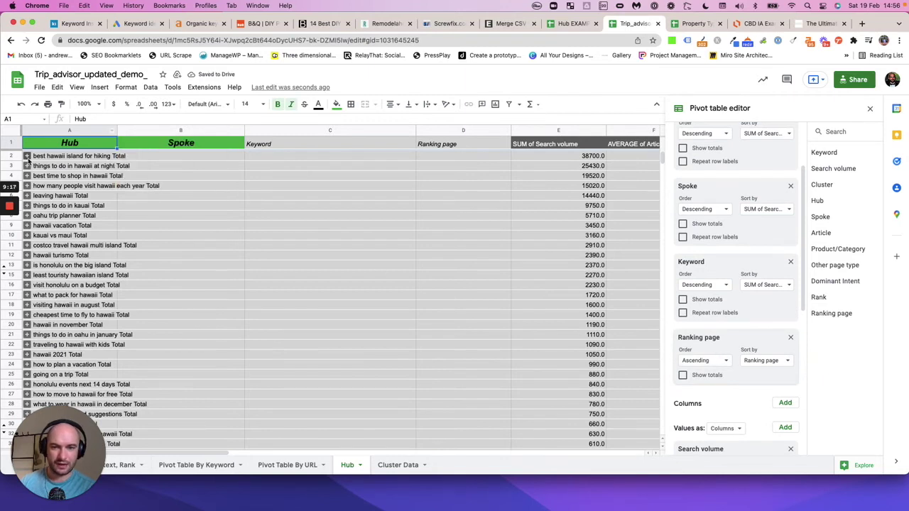
left_click(27, 157)
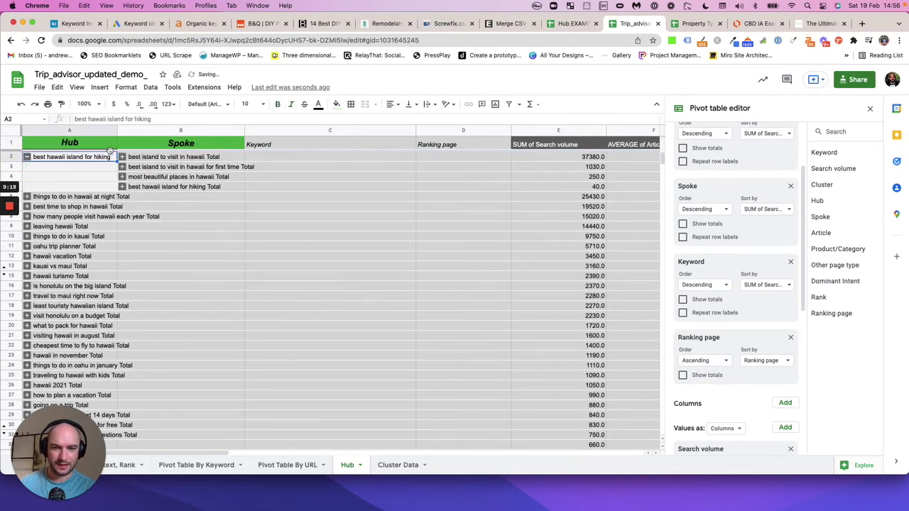
left_click(122, 157)
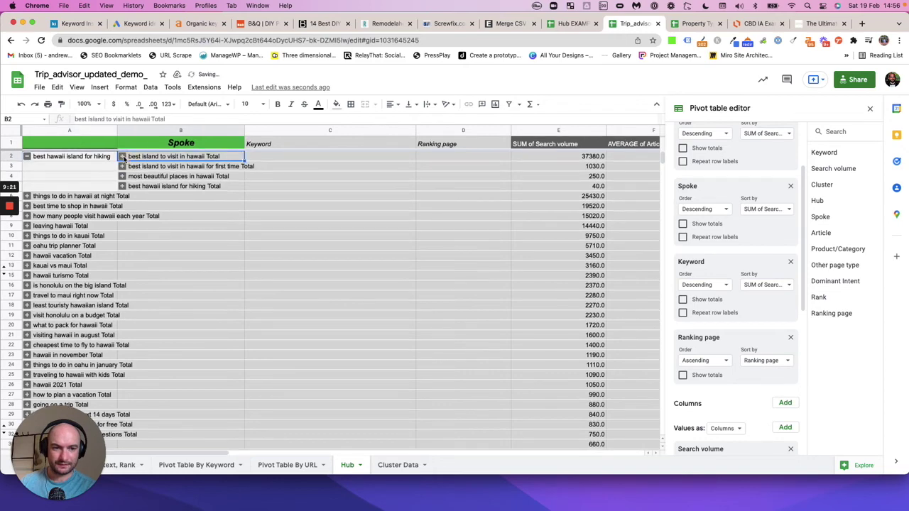
left_click(122, 157)
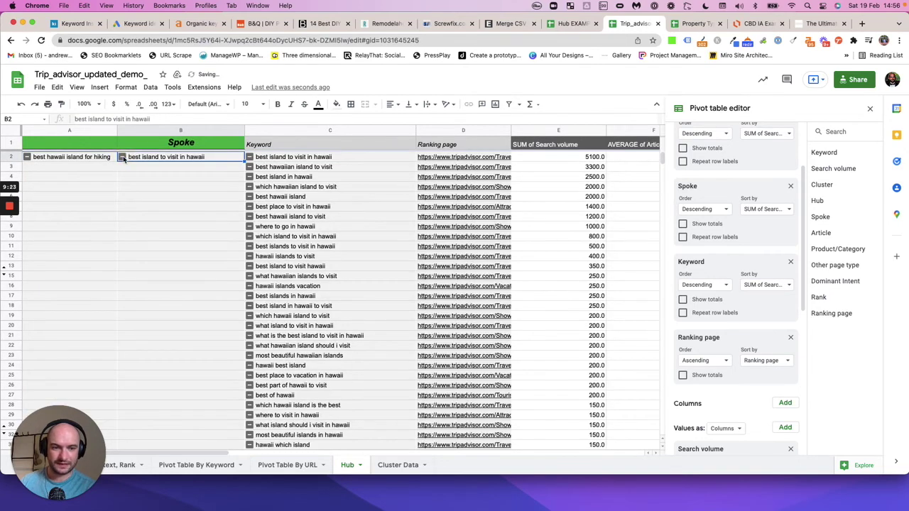
right_click(122, 159)
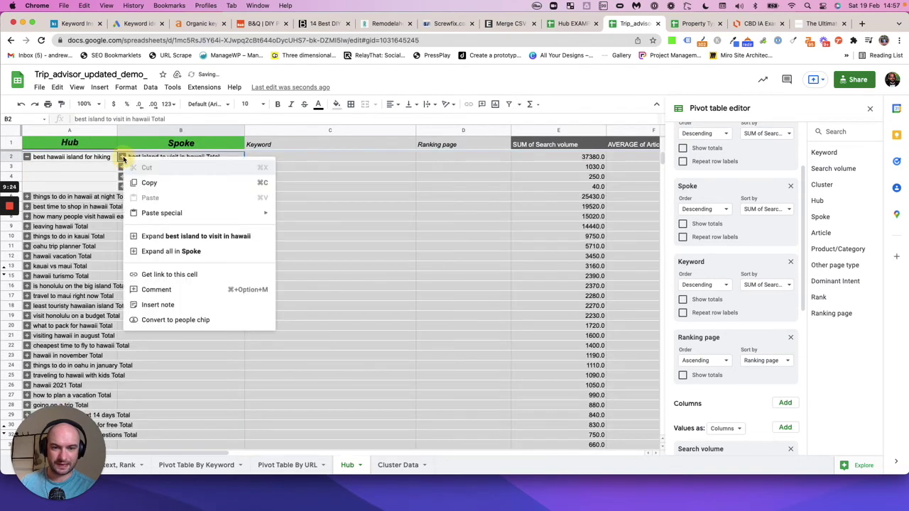
left_click(164, 250)
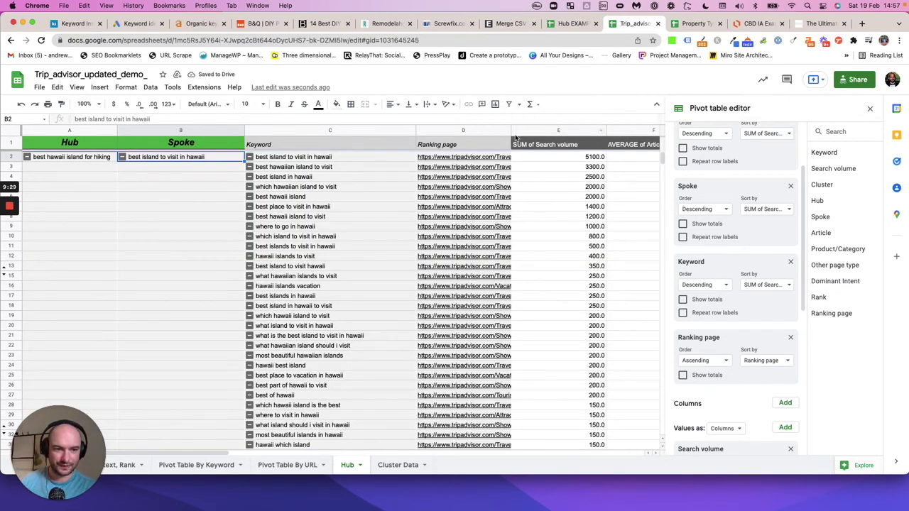
Widen column D so the tripadvisor URLs are readable and scroll through the keyword list
left_click_drag(509, 132, 574, 132)
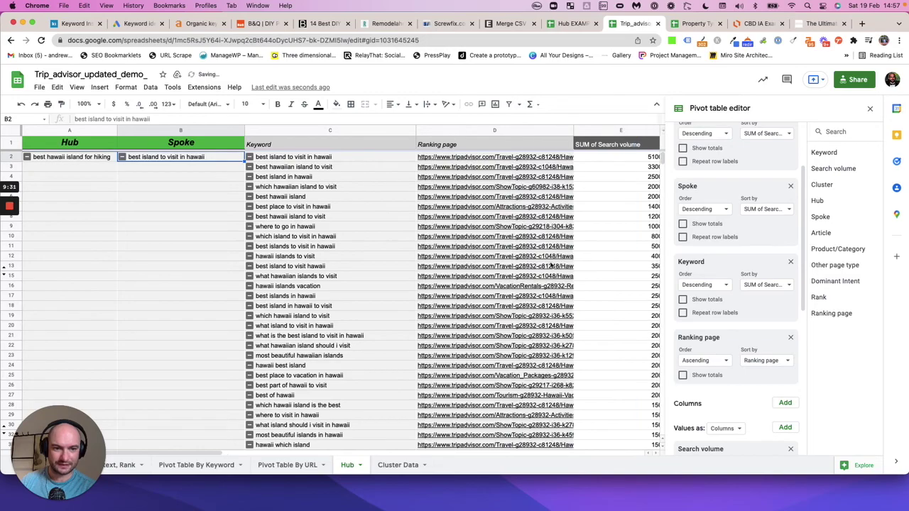
scroll(551, 264, "down", 20)
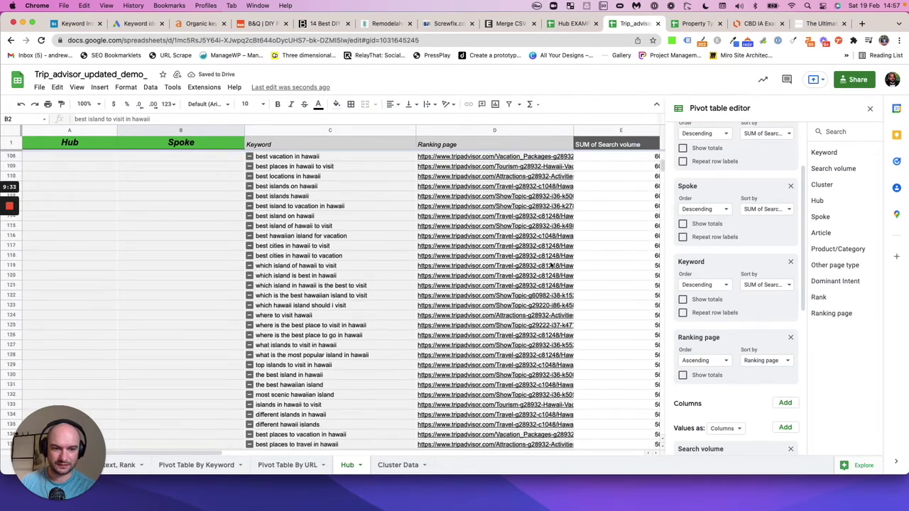
scroll(551, 264, "down", 20)
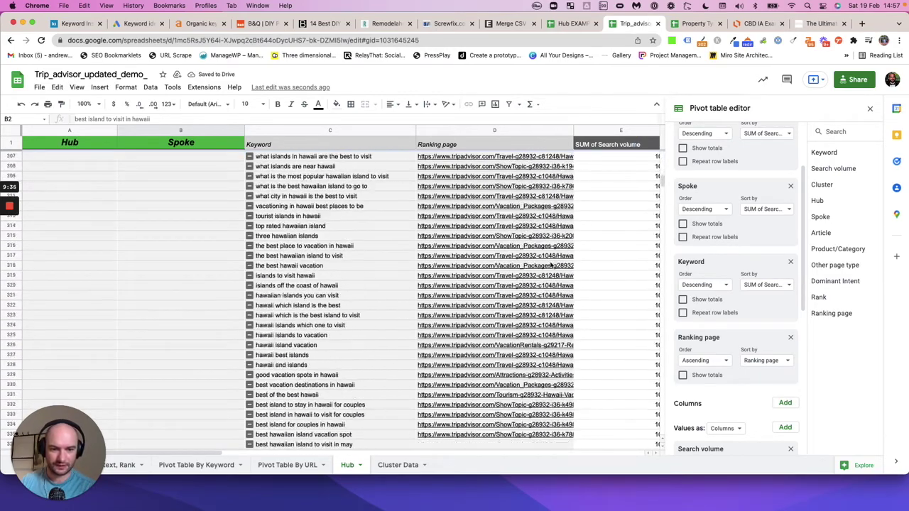
scroll(551, 264, "down", 6)
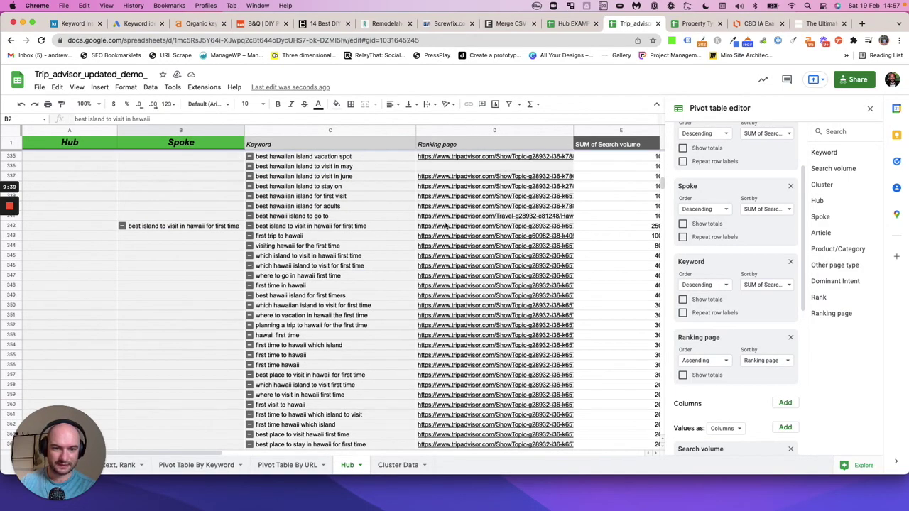
scroll(446, 365, "up", 20)
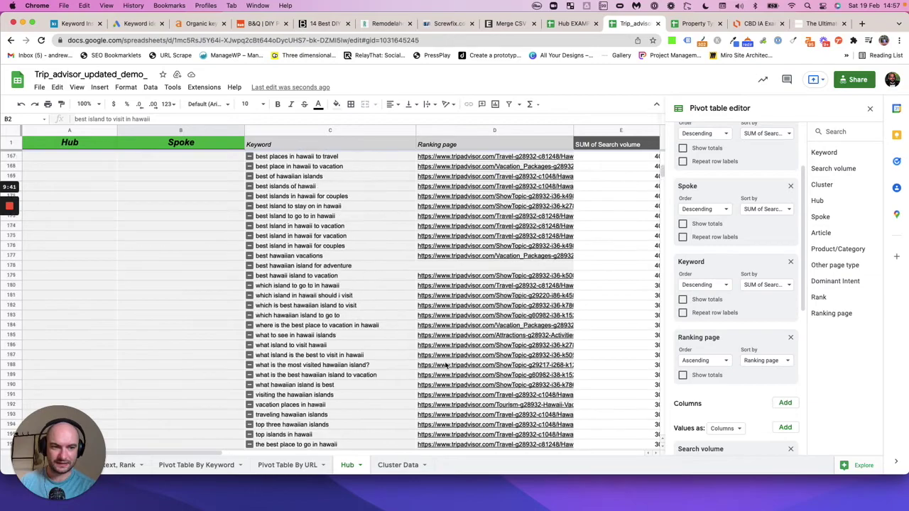
scroll(446, 365, "up", 20)
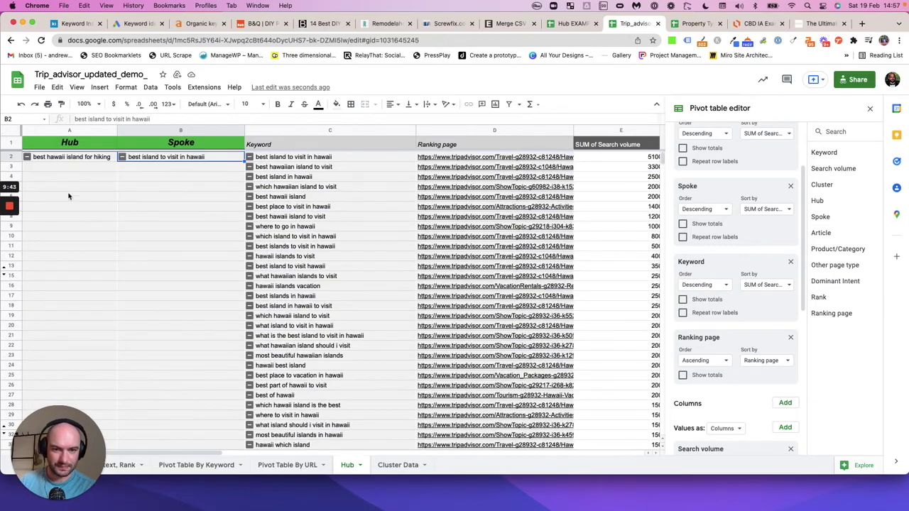
scroll(443, 325, "down", 10)
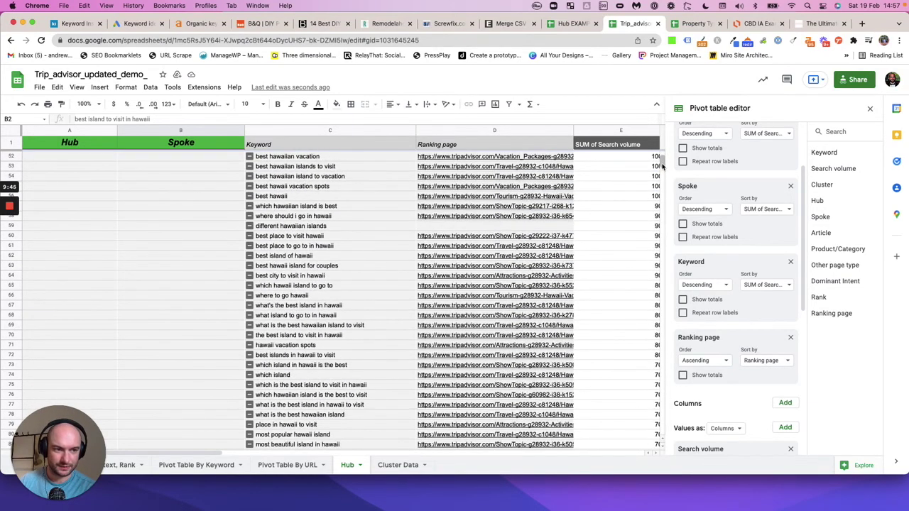
left_click_drag(662, 165, 649, 138)
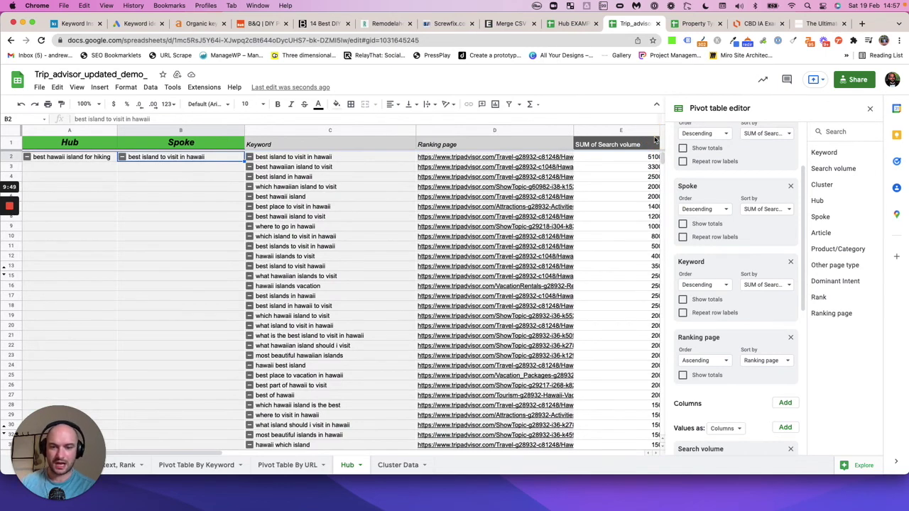
Select all values in the Article filter so the pivot includes every item, restoring hawaii vacation's 90880 total
scroll(736, 332, "down", 5)
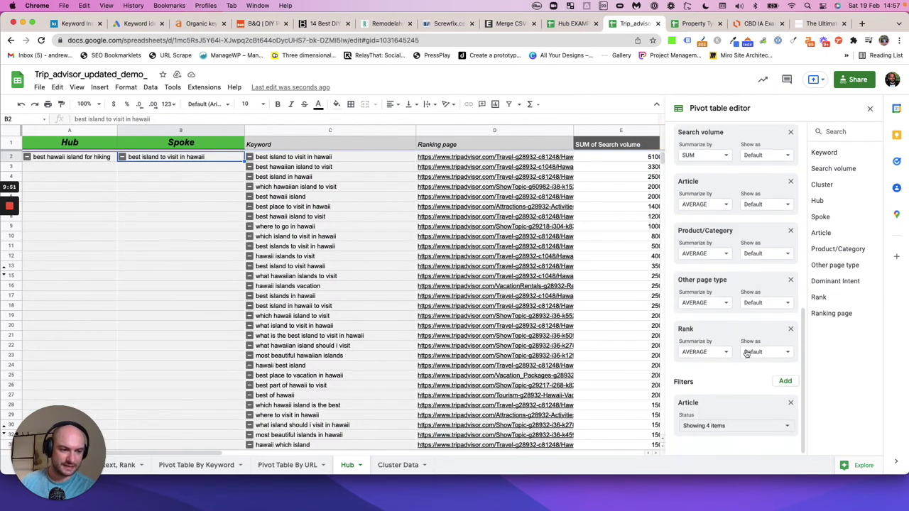
left_click(762, 426)
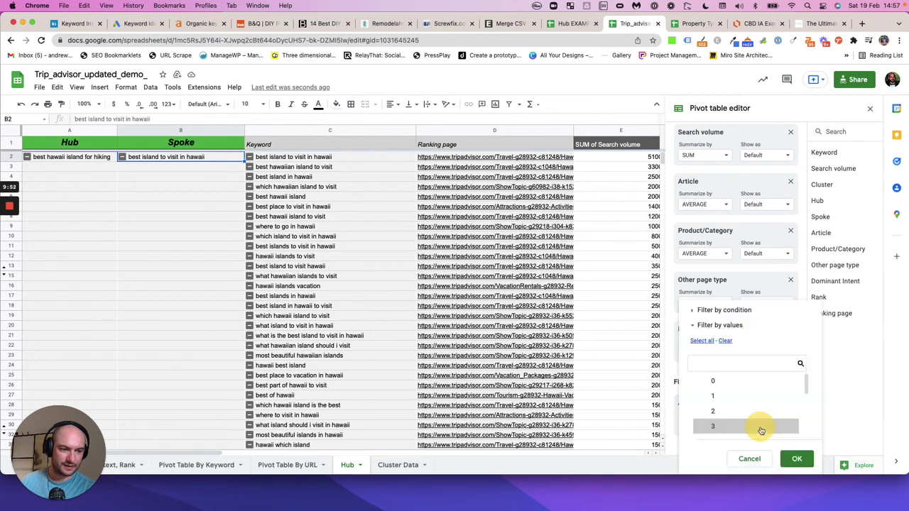
left_click(702, 341)
left_click(797, 458)
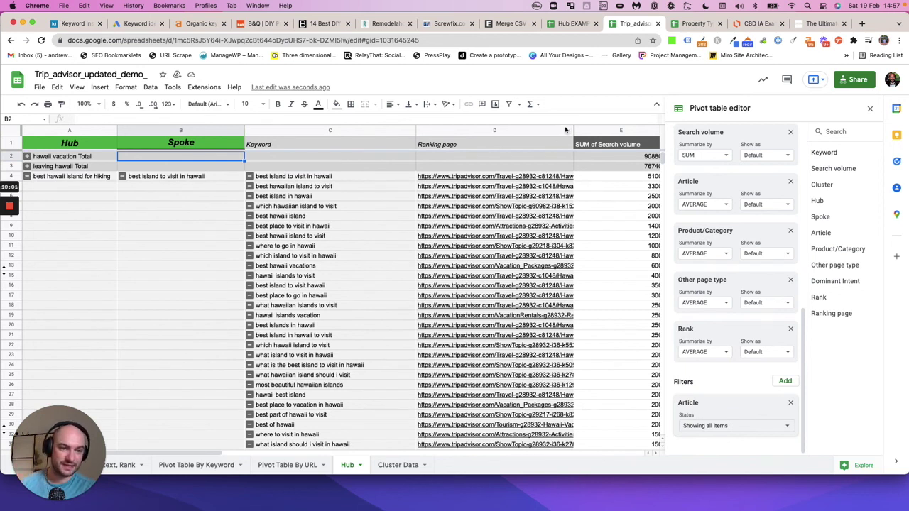
Widen the Ranking page column further, then select keywords in column C and their URLs in D7:D17
left_click_drag(572, 131, 622, 130)
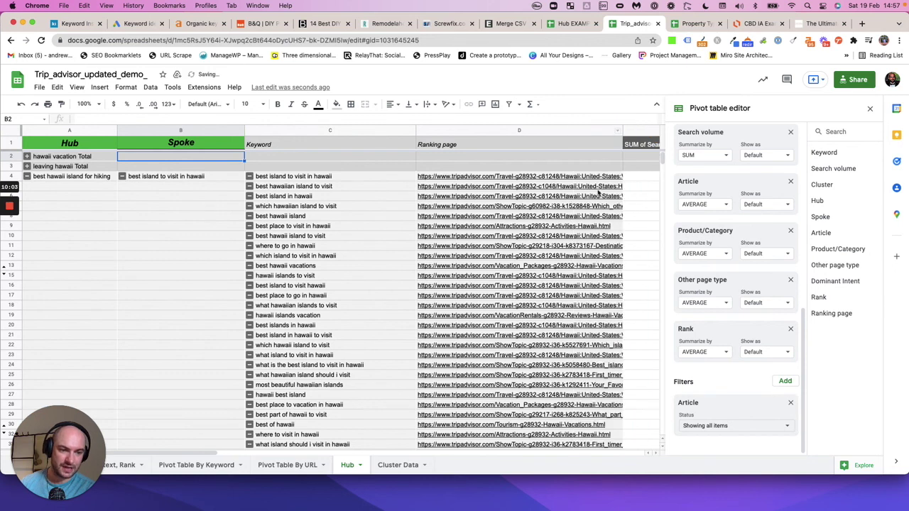
left_click_drag(529, 206, 559, 362)
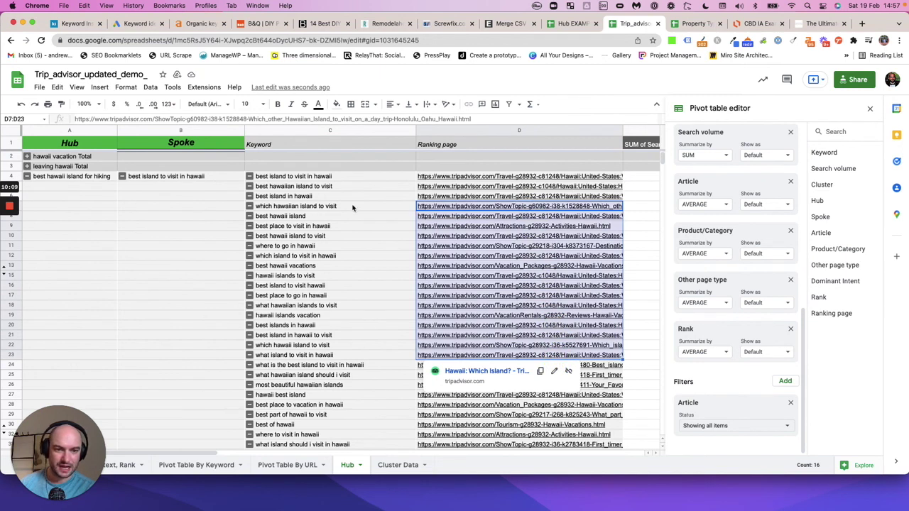
left_click_drag(352, 197, 355, 309)
left_click_drag(496, 210, 502, 302)
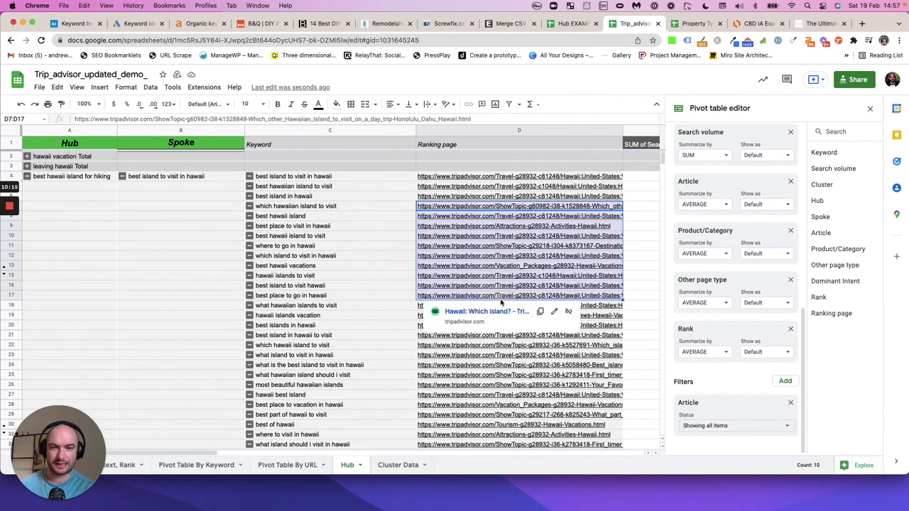